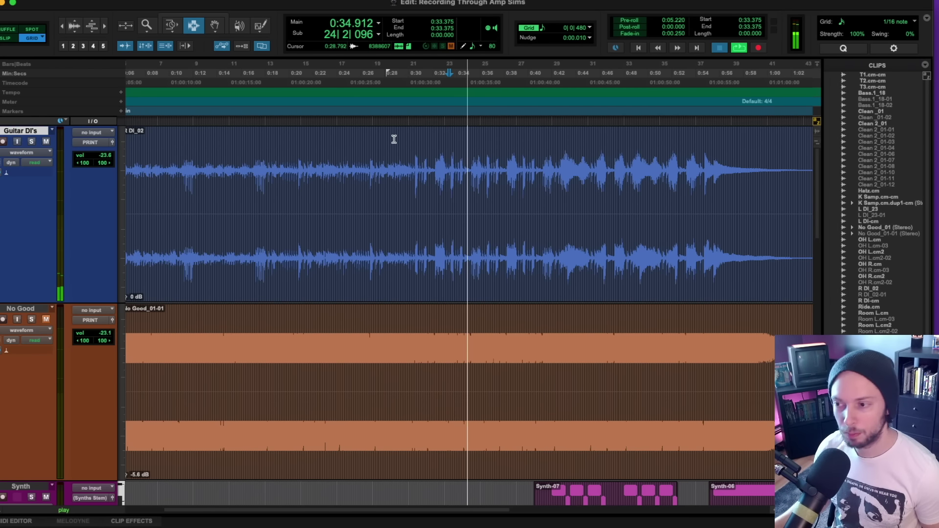
Stop playback, rezoom the timeline, split R DI_02 at the playhead, and start dragging in DI.wav and ROOTS.wav
{"action": "key", "text": "space"}
{"action": "key", "text": "super+bracketleft"}
{"action": "key", "text": "super+bracketleft"}
{"action": "key", "text": "super+bracketright"}
{"action": "key", "text": "super+e"}
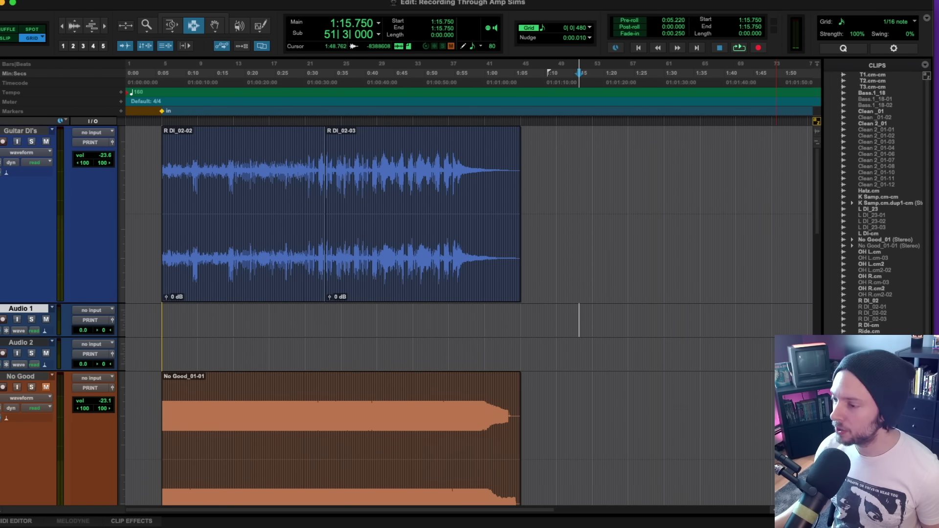
{"action": "left_click_drag", "start_coordinate": [612, 313], "coordinate": [631, 313]}
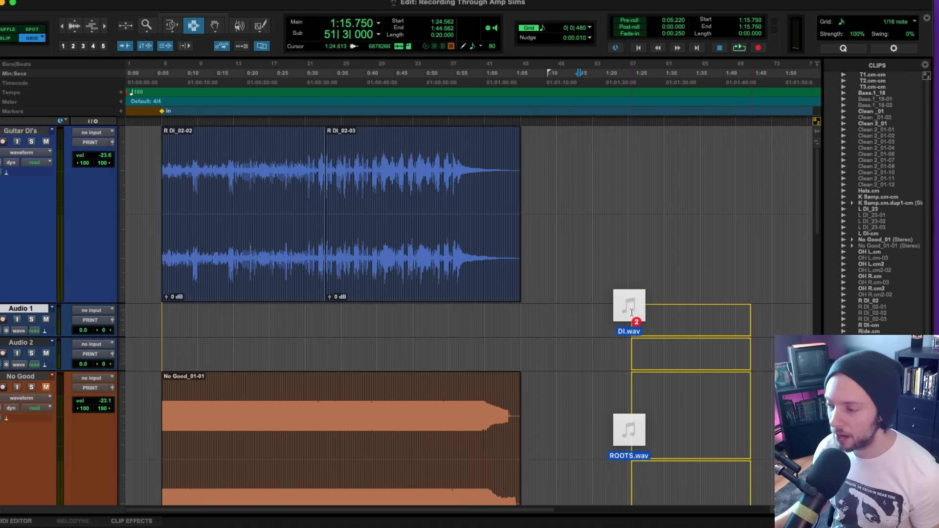
Import DI.wav and ROOTS.wav onto two new tracks and solo the amp-sim ROOTS.R track
{"action": "left_click_drag", "start_coordinate": [632, 313], "coordinate": [632, 311]}
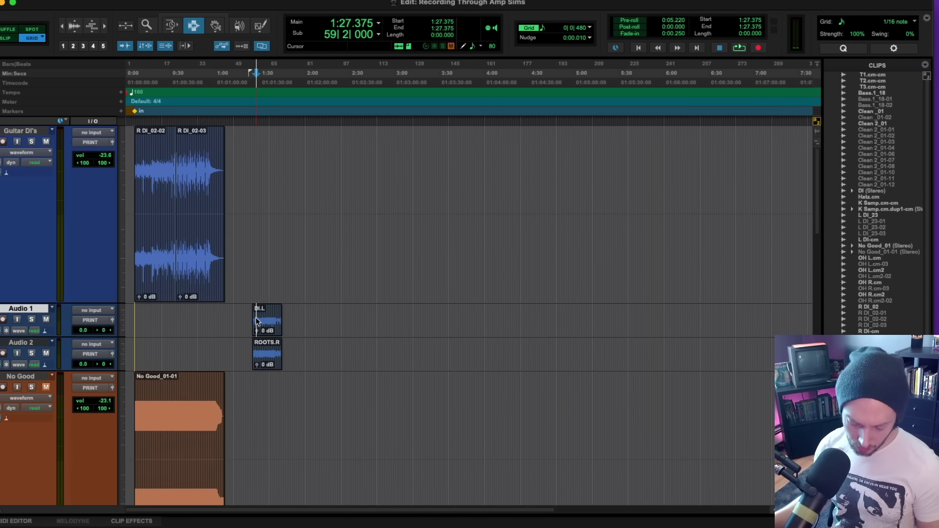
{"action": "key", "text": "super+]"}
{"action": "key", "text": "super+]"}
{"action": "key", "text": "super+]"}
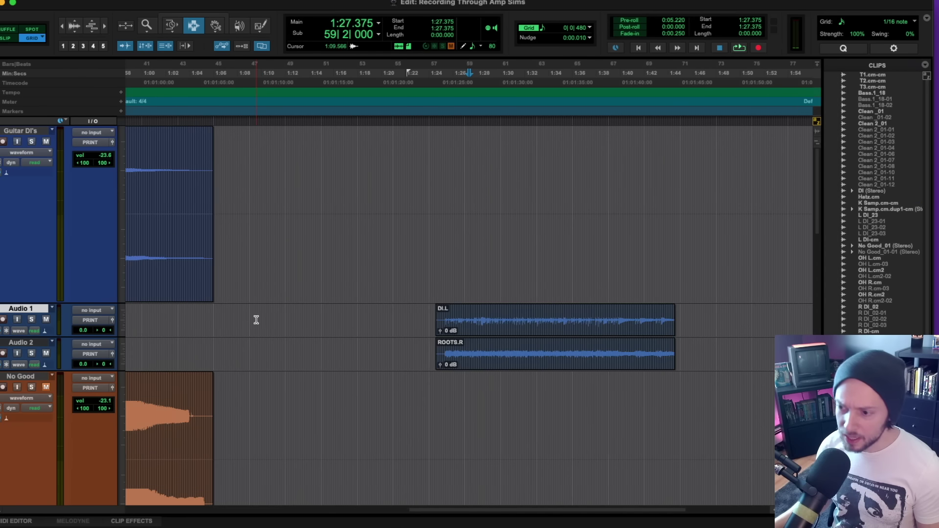
{"action": "key", "text": "super+]"}
{"action": "key", "text": "super+]"}
{"action": "left_click", "coordinate": [375, 327]}
{"action": "left_click", "coordinate": [372, 349]}
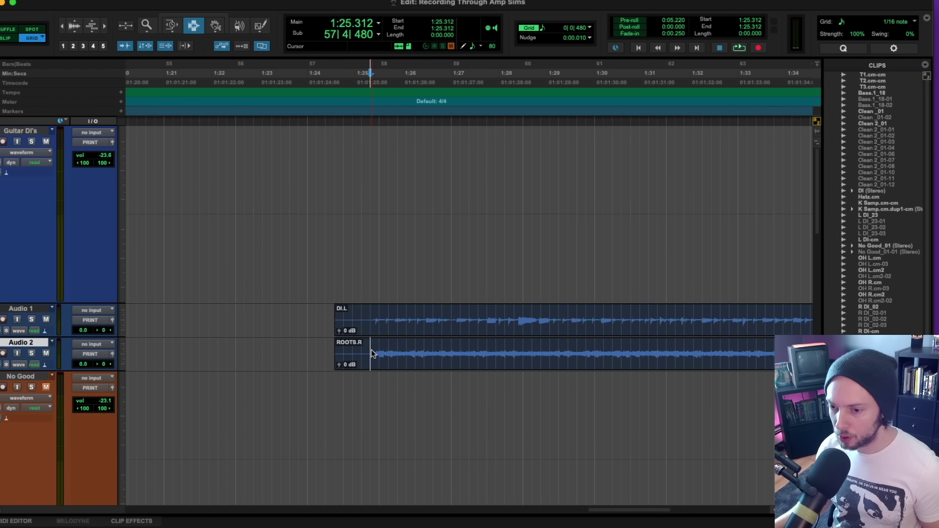
{"action": "key", "text": "shift+s"}
Move both imported channels after the G submix, with the amp-sim fader at -14.2 and DI at -11.8
{"action": "key", "text": "super+equal"}
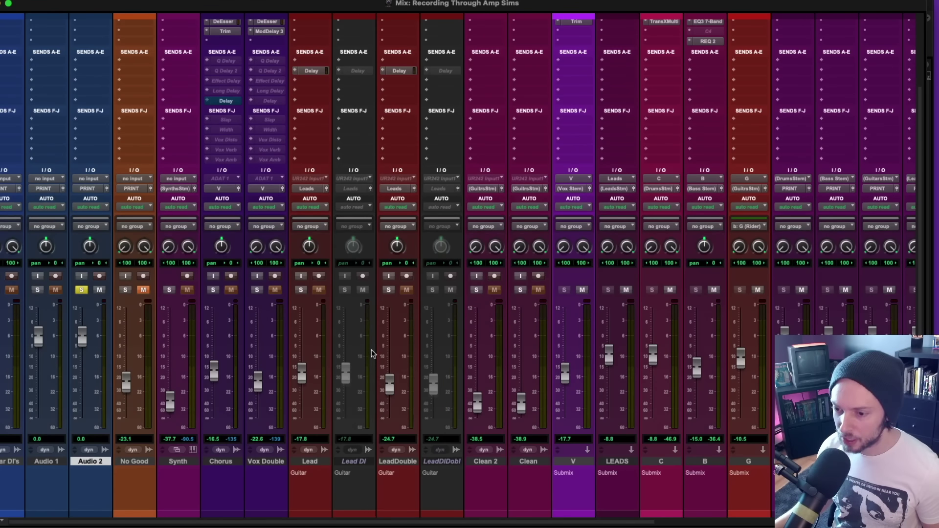
{"action": "left_click", "coordinate": [43, 461], "text": "shift"}
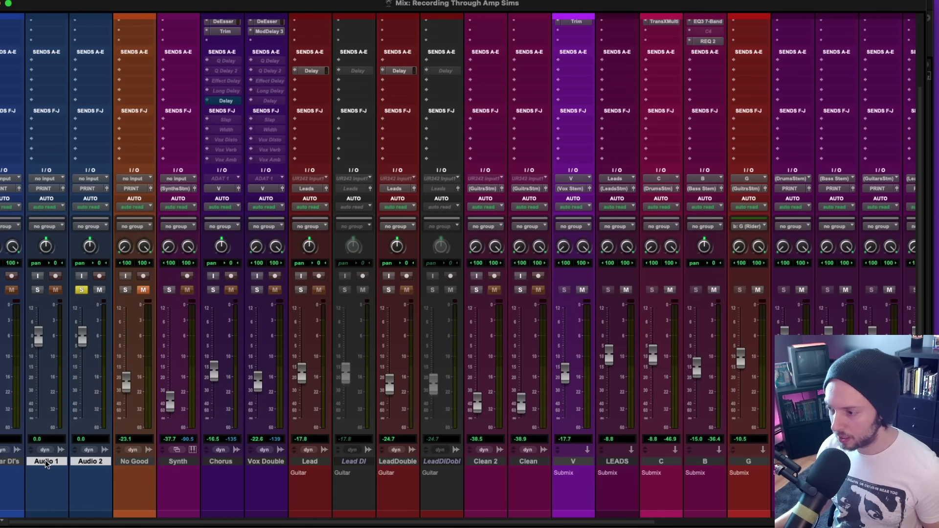
{"action": "left_click_drag", "start_coordinate": [43, 461], "coordinate": [758, 457]}
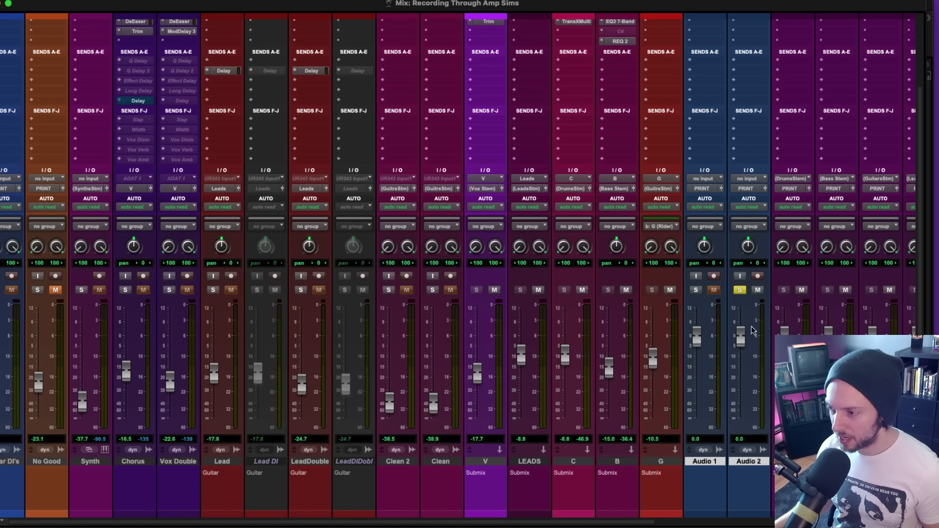
{"action": "left_click_drag", "start_coordinate": [745, 338], "coordinate": [743, 367]}
{"action": "left_click_drag", "start_coordinate": [699, 339], "coordinate": [702, 364]}
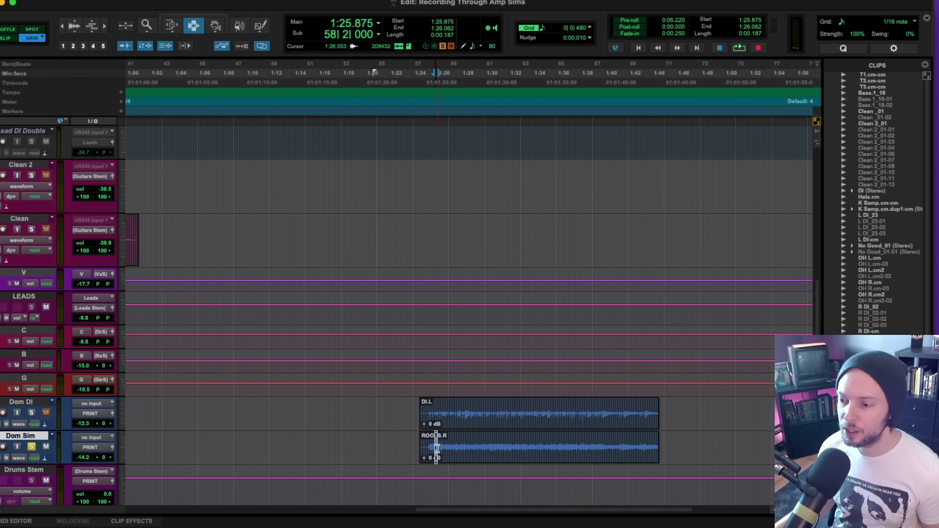
Play the ROOTS.R clip and lower the DI track's fader to -14.2 to match
{"action": "left_click", "coordinate": [430, 447]}
{"action": "key", "text": "space"}
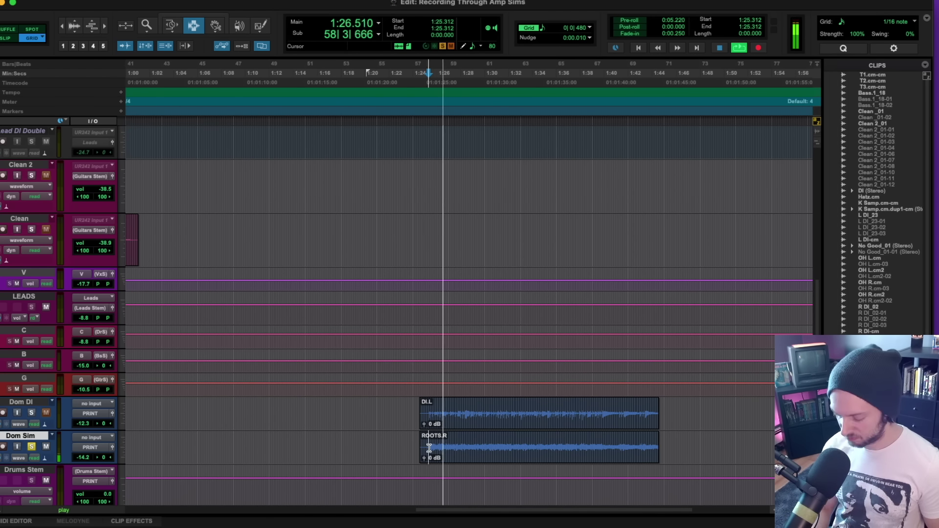
{"action": "key", "text": "super+equal"}
{"action": "left_click_drag", "start_coordinate": [699, 368], "coordinate": [698, 373]}
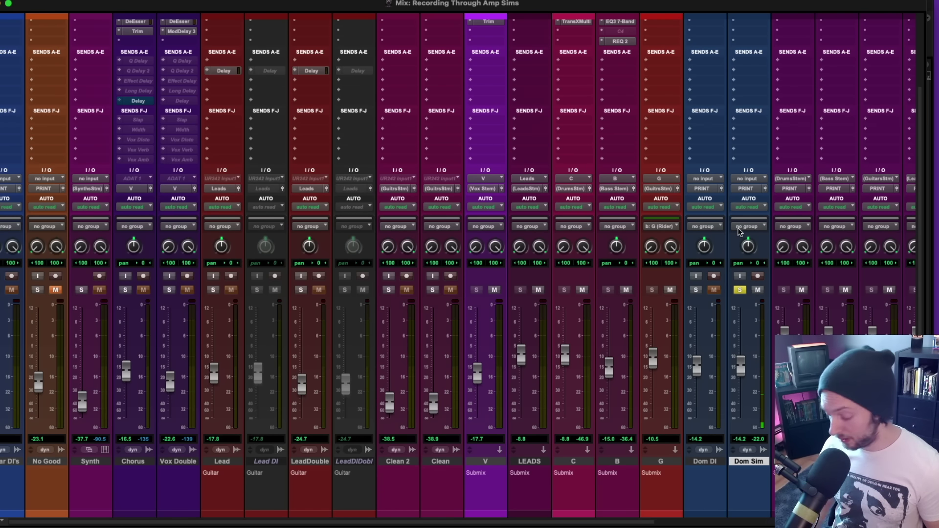
Mute the amp-sim track, solo the DI track, and play back the raw DI.L clip
{"action": "key", "text": "super+equal"}
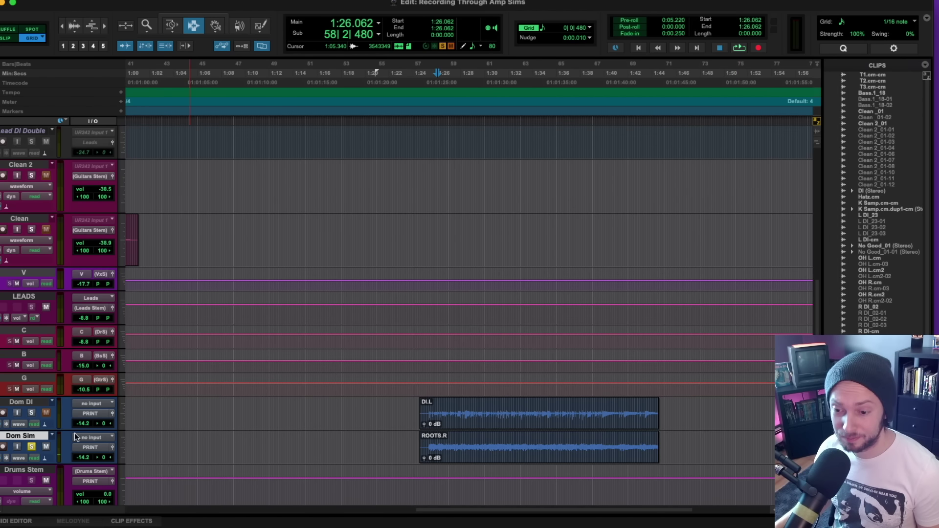
{"action": "left_click", "coordinate": [46, 447]}
{"action": "left_click", "coordinate": [46, 412]}
{"action": "left_click", "coordinate": [31, 412]}
{"action": "left_click", "coordinate": [428, 409]}
{"action": "key", "text": "space"}
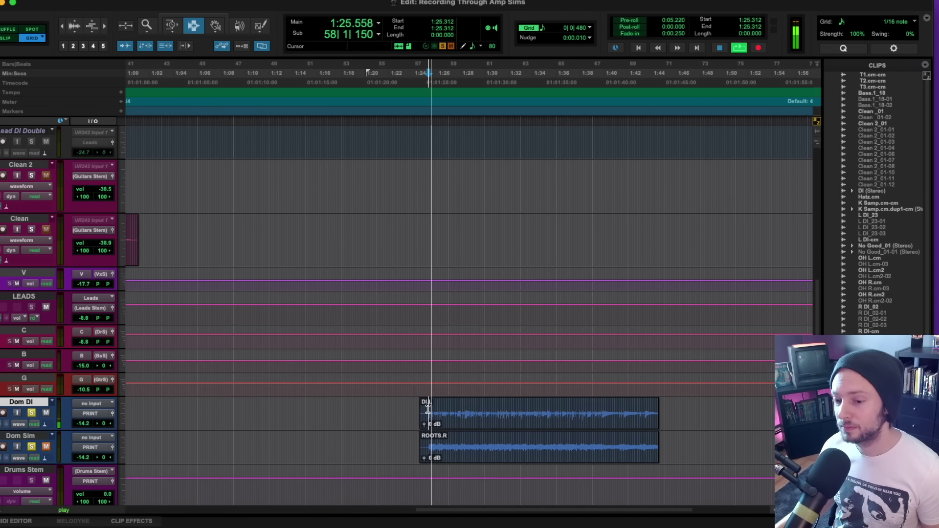
{"action": "key", "text": "super+equal"}
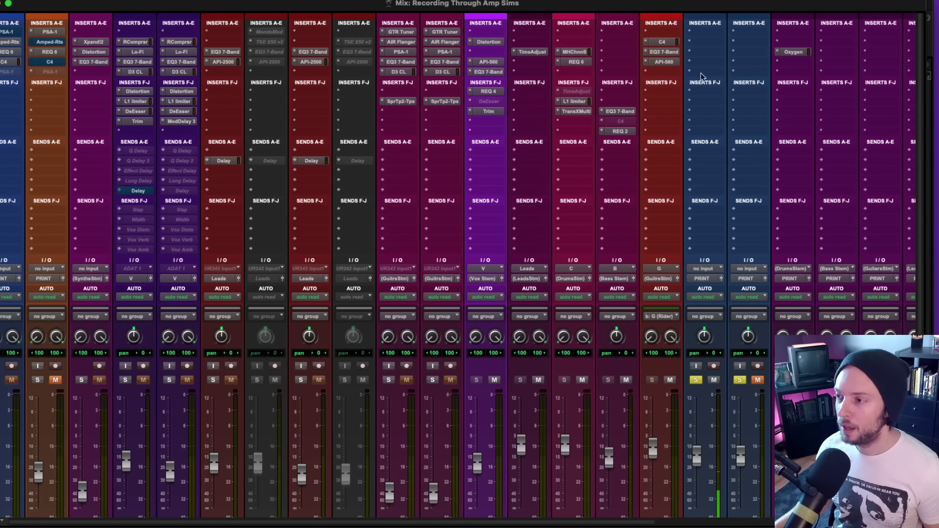
{"action": "left_click", "coordinate": [703, 62]}
{"action": "mouse_move", "coordinate": [734, 62]}
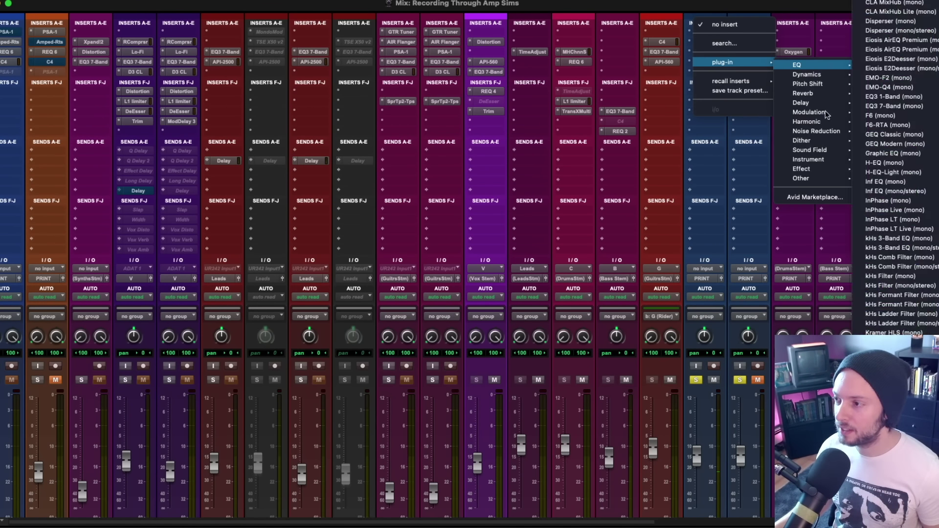
{"action": "mouse_move", "coordinate": [809, 179]}
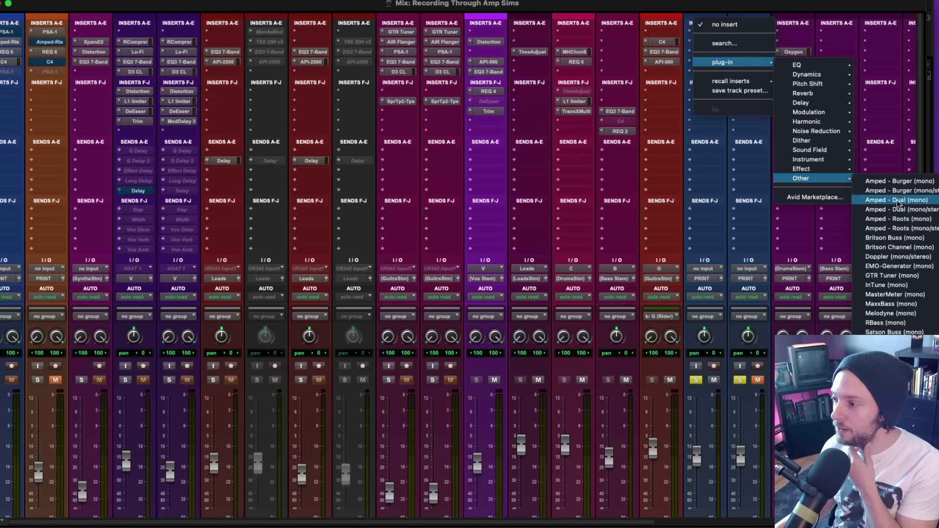
{"action": "left_click", "coordinate": [560, 138]}
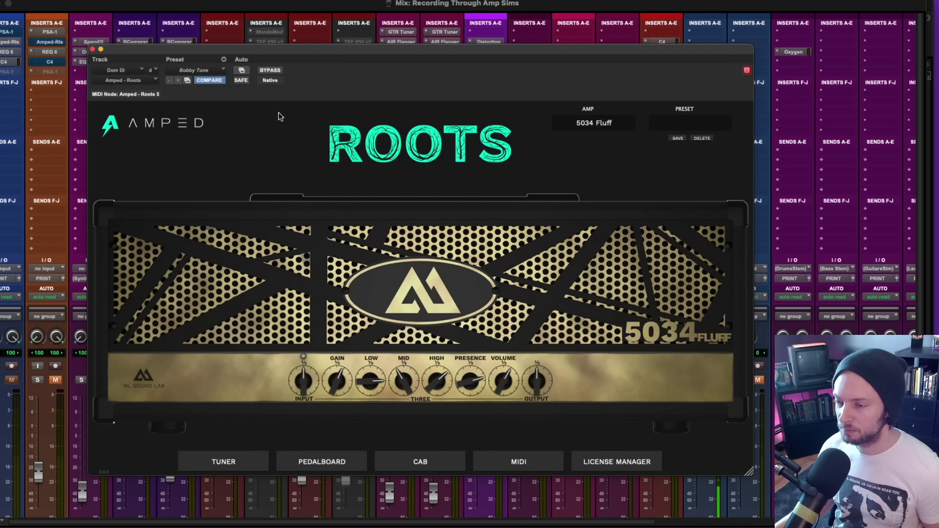
{"action": "left_click", "coordinate": [92, 50]}
A/B the DI and amp-sim tracks by alternately muting one and unmuting the other several times
{"action": "scroll", "coordinate": [727, 296], "scroll_direction": "down", "scroll_amount": 3}
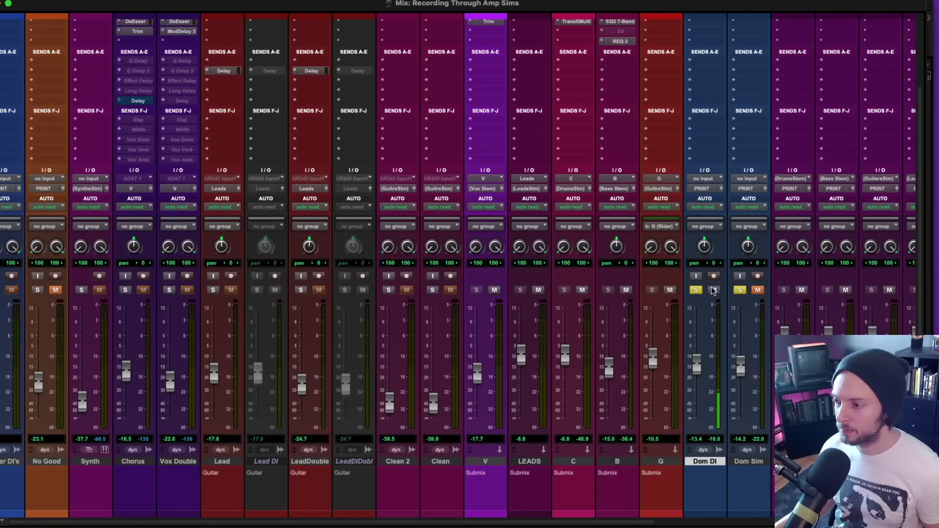
{"action": "left_click", "coordinate": [714, 289]}
{"action": "left_click", "coordinate": [758, 290]}
{"action": "left_click", "coordinate": [758, 290]}
{"action": "left_click", "coordinate": [714, 289]}
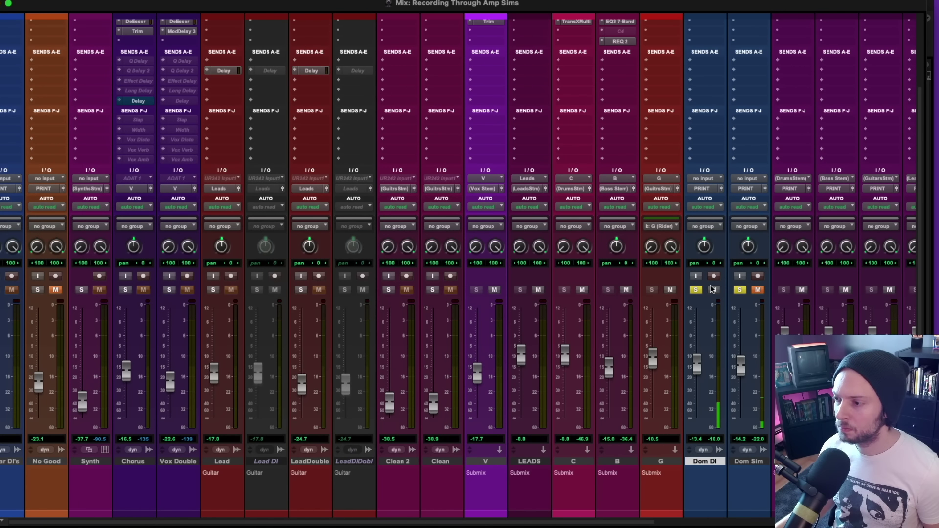
{"action": "left_click", "coordinate": [712, 288]}
{"action": "left_click", "coordinate": [754, 290]}
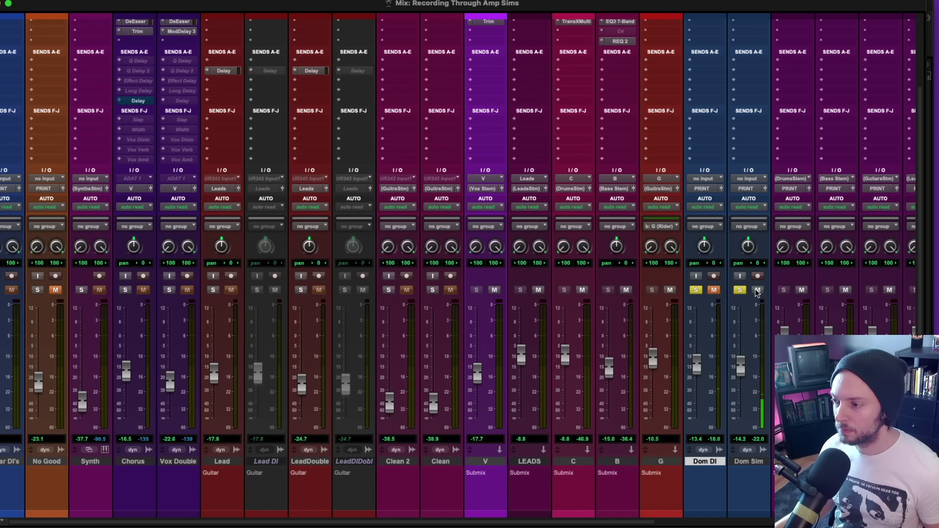
{"action": "left_click", "coordinate": [756, 290]}
{"action": "left_click", "coordinate": [714, 290]}
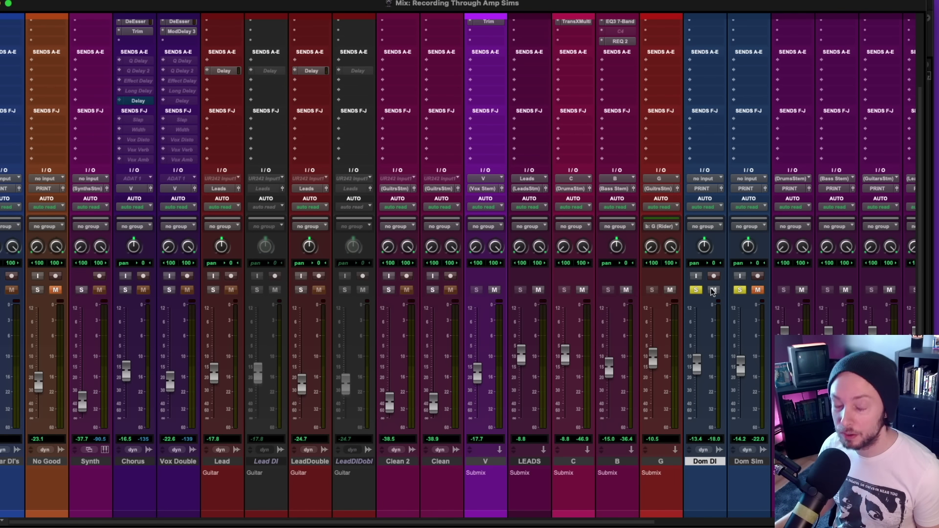
{"action": "left_click", "coordinate": [713, 291]}
{"action": "left_click", "coordinate": [757, 290]}
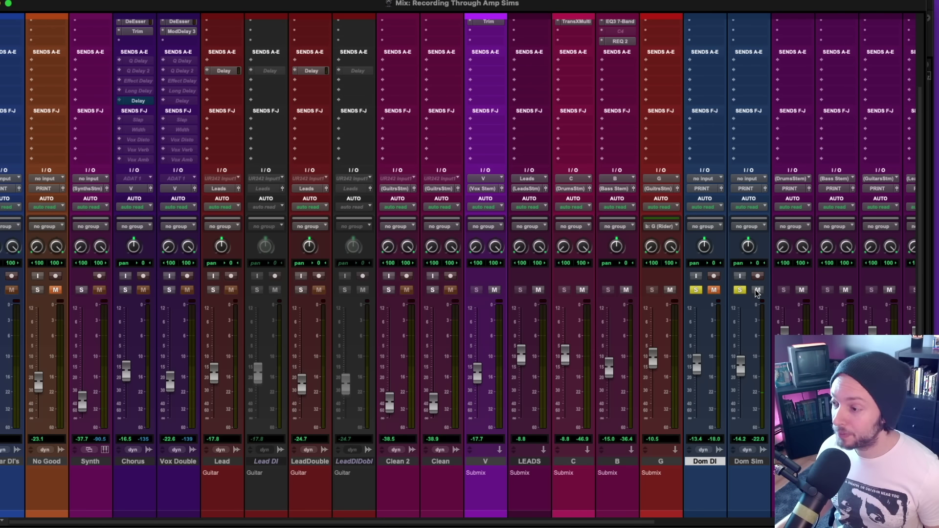
Unsolo both the amp-sim and DI tracks and return to the edit window
{"action": "left_click", "coordinate": [740, 290]}
{"action": "left_click", "coordinate": [697, 290]}
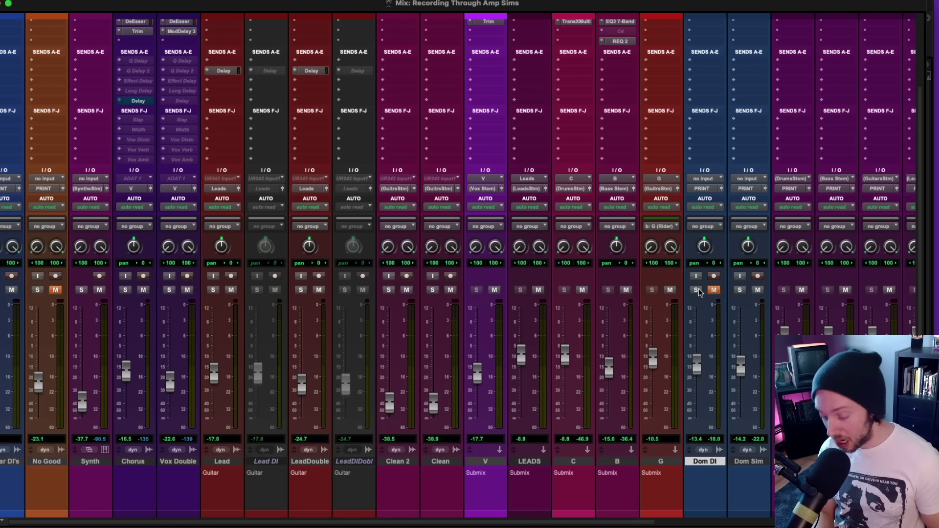
{"action": "key", "text": "super+equal"}
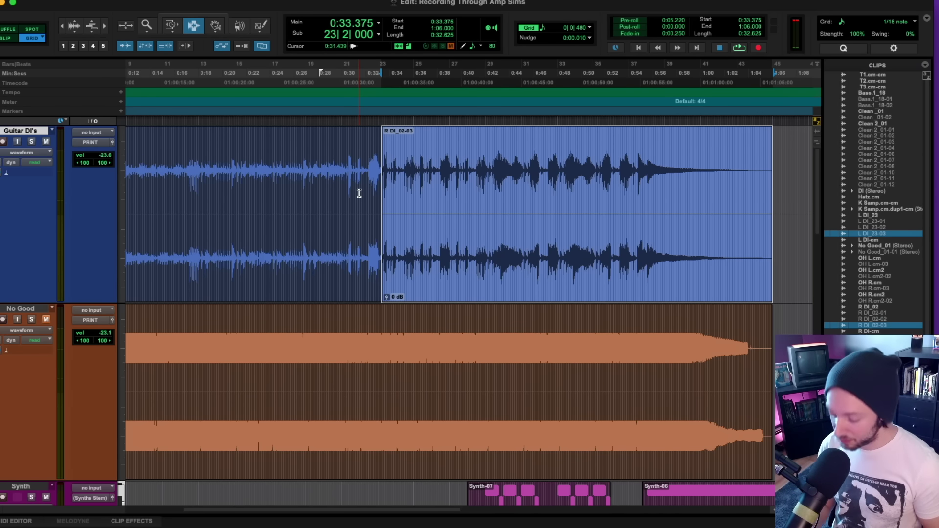
Reveal the mixer's insert slots, dismiss the alert, and open the REQ 6 insert on Guitar DI's
{"action": "key", "text": "super+equal"}
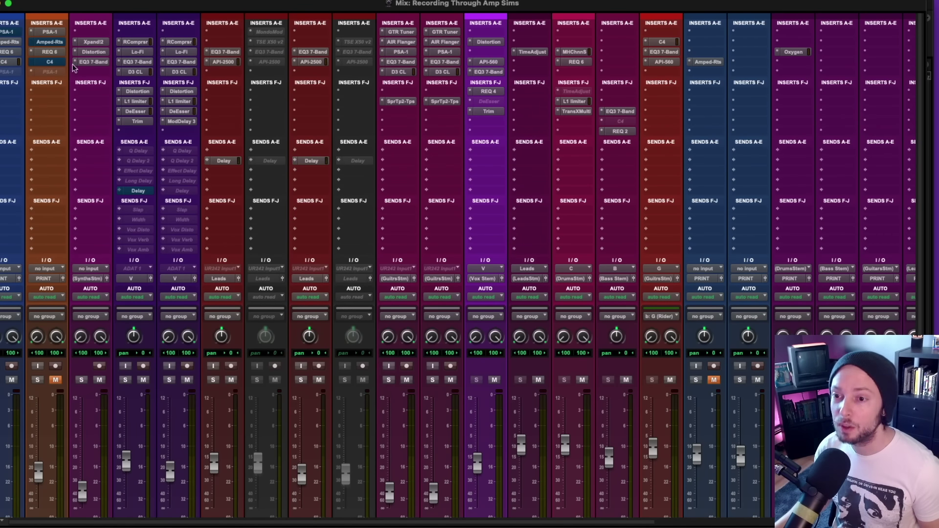
{"action": "scroll", "coordinate": [56, 109], "scroll_direction": "up", "scroll_amount": 4}
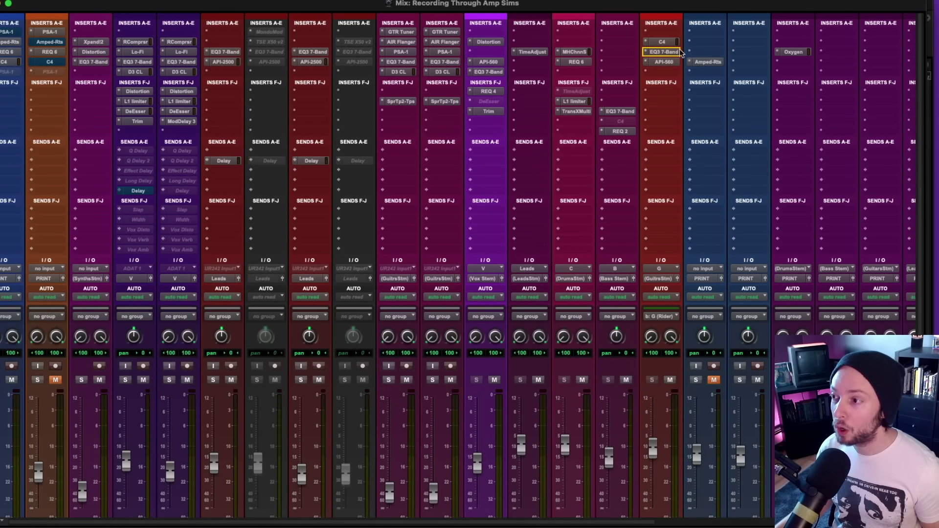
{"action": "left_click", "coordinate": [767, 55]}
{"action": "left_click", "coordinate": [539, 195]}
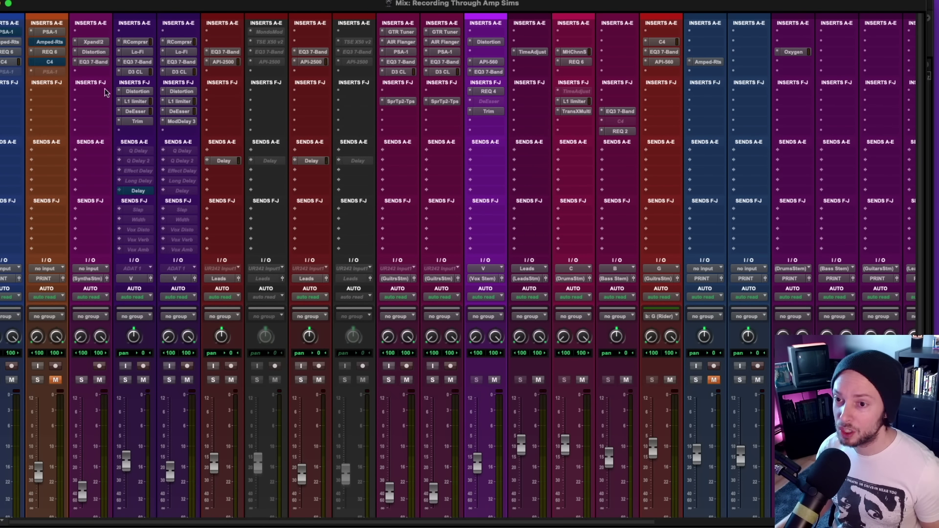
{"action": "left_click", "coordinate": [15, 51]}
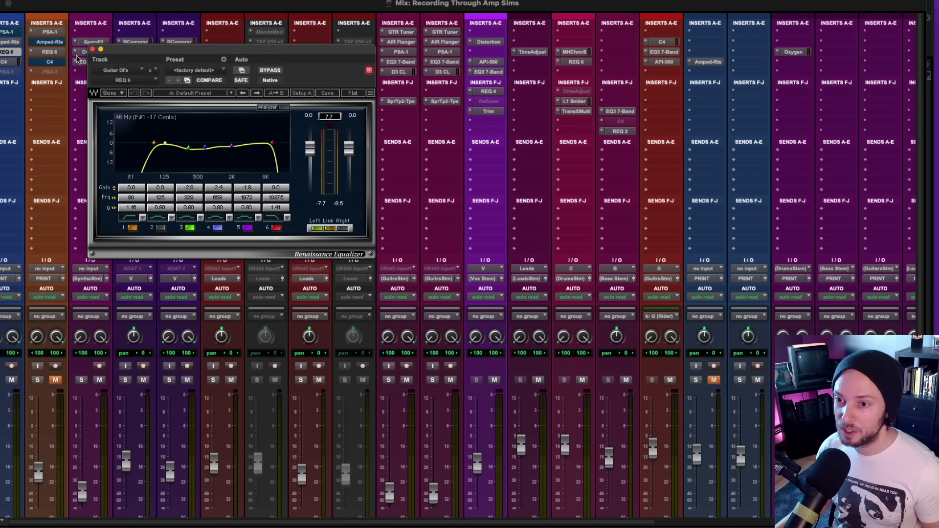
Put an EQ3 7-Band on Dom Sim: 24 dB/oct HPF at 67.3 Hz, LPF at 7.28 kHz, slight mid dips
{"action": "left_click", "coordinate": [92, 50]}
{"action": "left_click", "coordinate": [754, 53]}
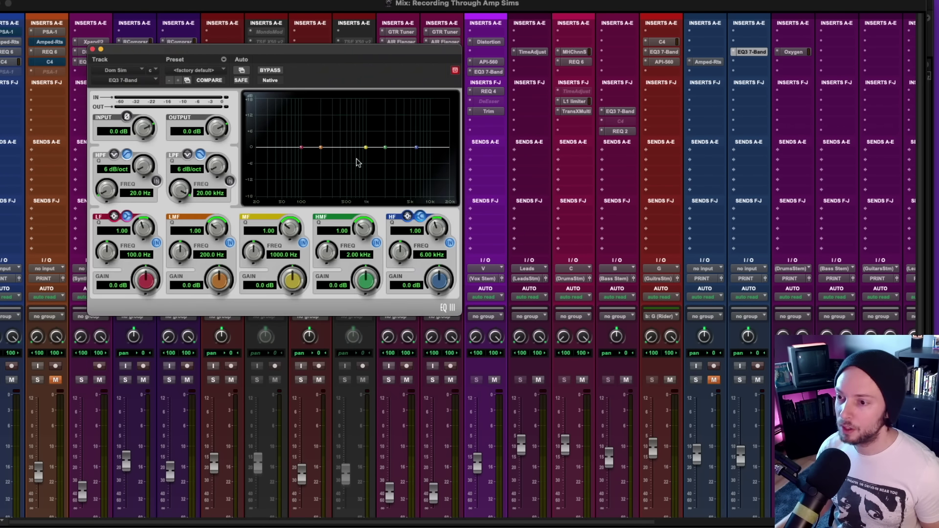
{"action": "left_click", "coordinate": [156, 181]}
{"action": "left_click_drag", "start_coordinate": [143, 167], "coordinate": [179, 58]}
{"action": "left_click_drag", "start_coordinate": [104, 191], "coordinate": [111, 177]}
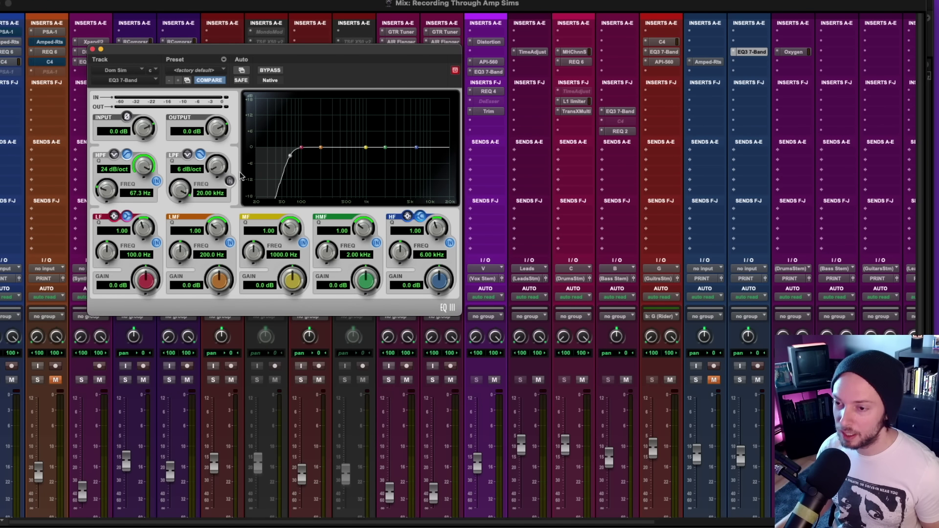
{"action": "left_click", "coordinate": [230, 181]}
{"action": "left_click_drag", "start_coordinate": [217, 167], "coordinate": [289, 71]}
{"action": "left_click_drag", "start_coordinate": [179, 192], "coordinate": [180, 206]}
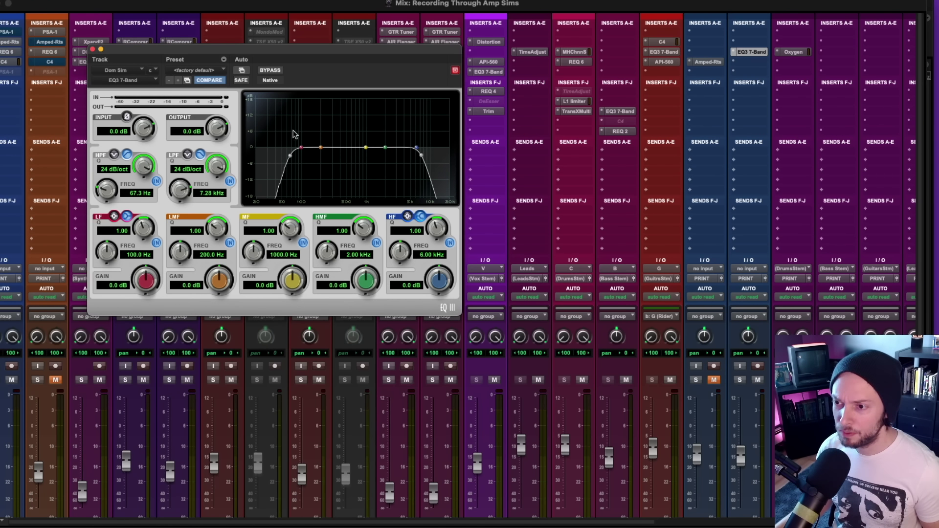
{"action": "left_click_drag", "start_coordinate": [321, 148], "coordinate": [382, 150]}
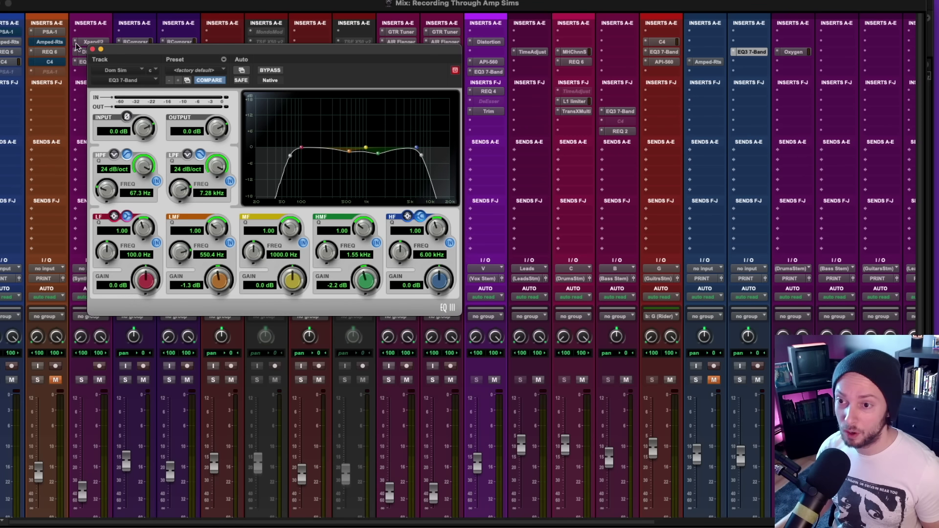
Close the EQ, attempt adding a C4 to Dom Sim past the alert, and click into R DI_02-03
{"action": "left_click", "coordinate": [93, 49]}
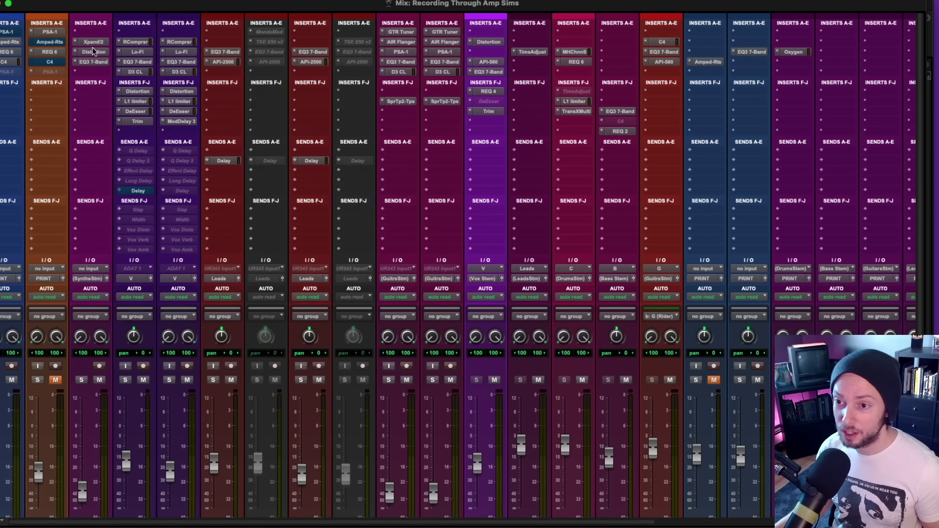
{"action": "left_click", "coordinate": [738, 64]}
{"action": "left_click", "coordinate": [542, 195]}
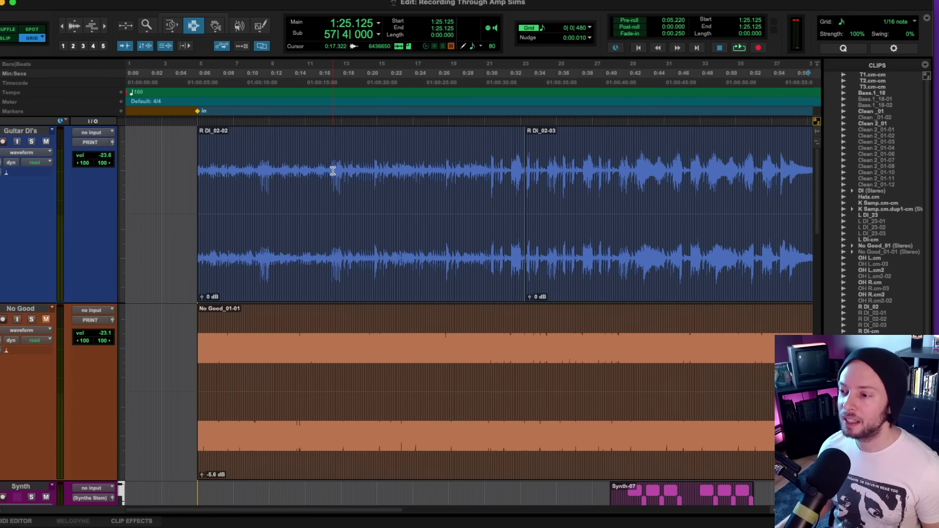
{"action": "left_click", "coordinate": [667, 166]}
Select and play the R DI_02-03 clip, then solo Guitar DI's with playback from 0:41.812
{"action": "double_click", "coordinate": [605, 165]}
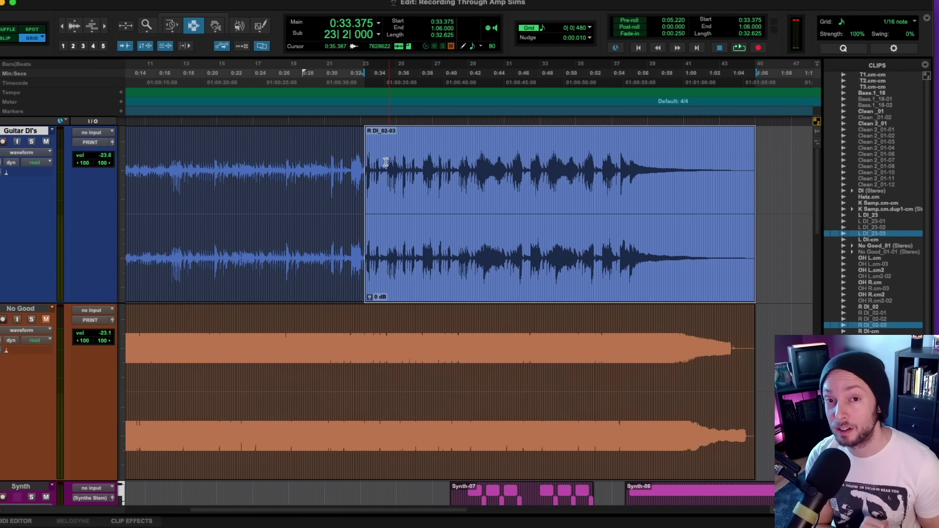
{"action": "key", "text": "space"}
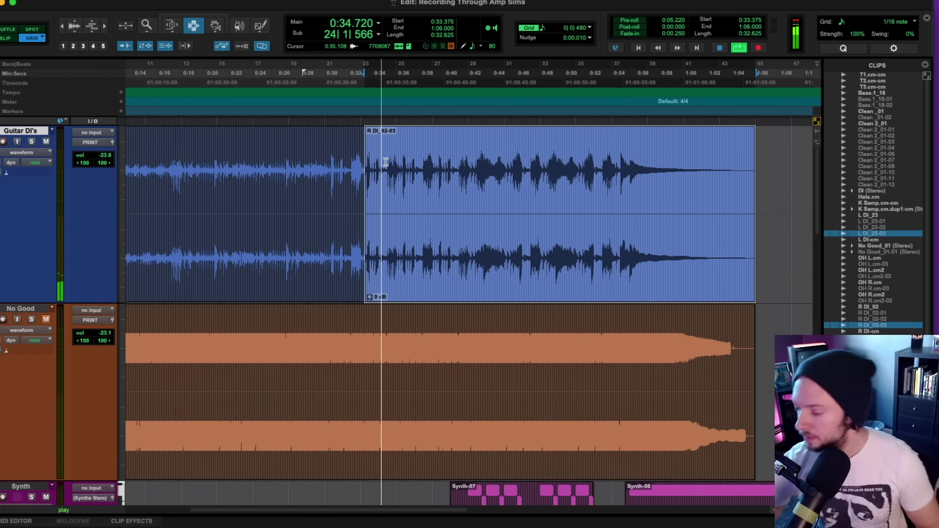
{"action": "scroll", "coordinate": [403, 168], "scroll_direction": "right", "scroll_amount": 2}
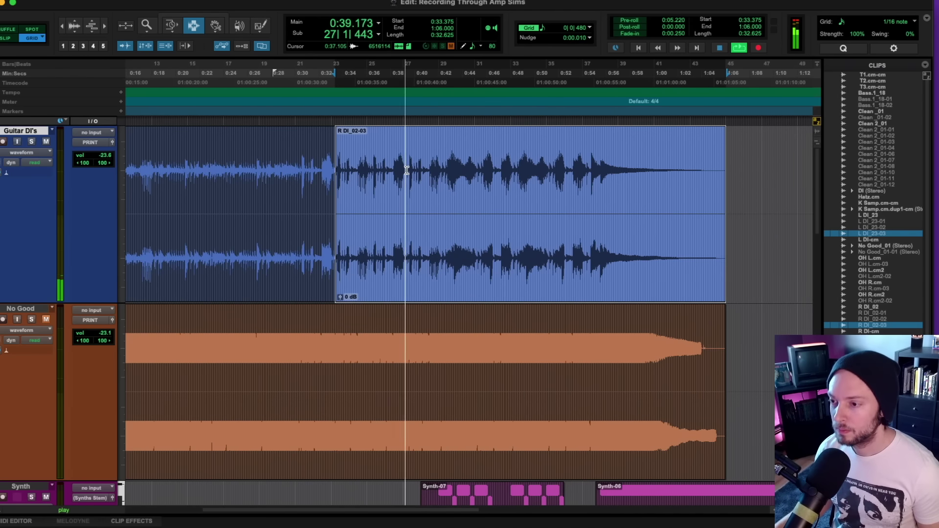
{"action": "left_click", "coordinate": [435, 166]}
{"action": "key", "text": "shift+s"}
{"action": "scroll", "coordinate": [436, 166], "scroll_direction": "right", "scroll_amount": 2}
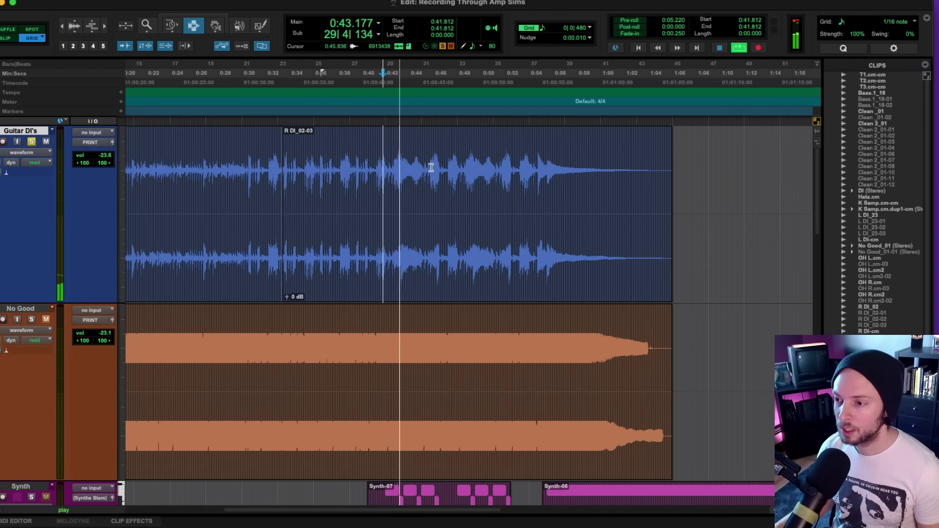
{"action": "scroll", "coordinate": [435, 167], "scroll_direction": "down", "scroll_amount": 2}
{"action": "scroll", "coordinate": [432, 168], "scroll_direction": "up", "scroll_amount": 2}
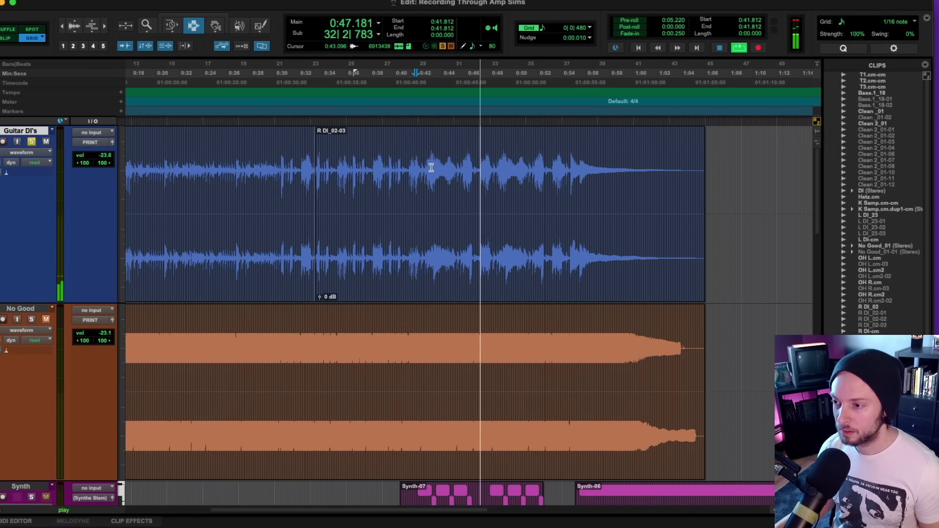
{"action": "scroll", "coordinate": [432, 167], "scroll_direction": "down", "scroll_amount": 2}
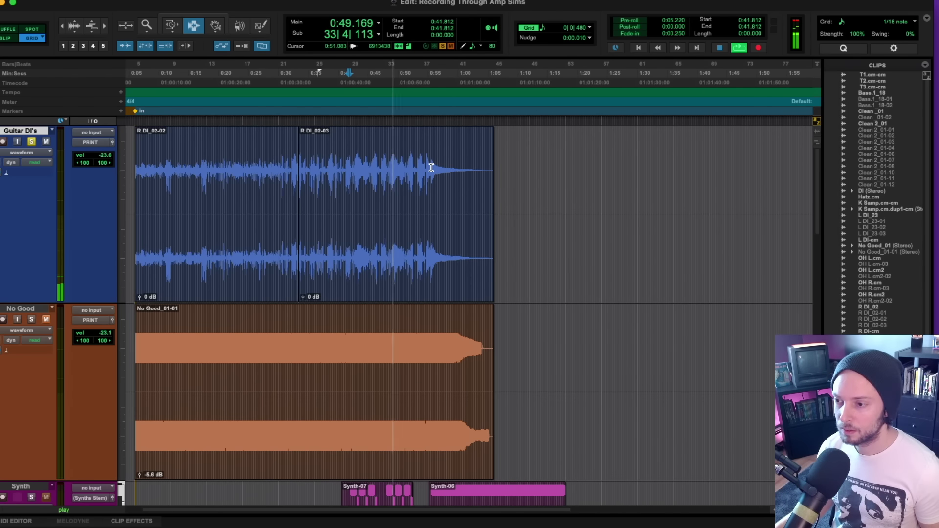
Switch between mixer and timeline, enlarge the Guitar DI's and No Good tracks, and stop playback
{"action": "scroll", "coordinate": [359, 153], "scroll_direction": "down", "scroll_amount": 5}
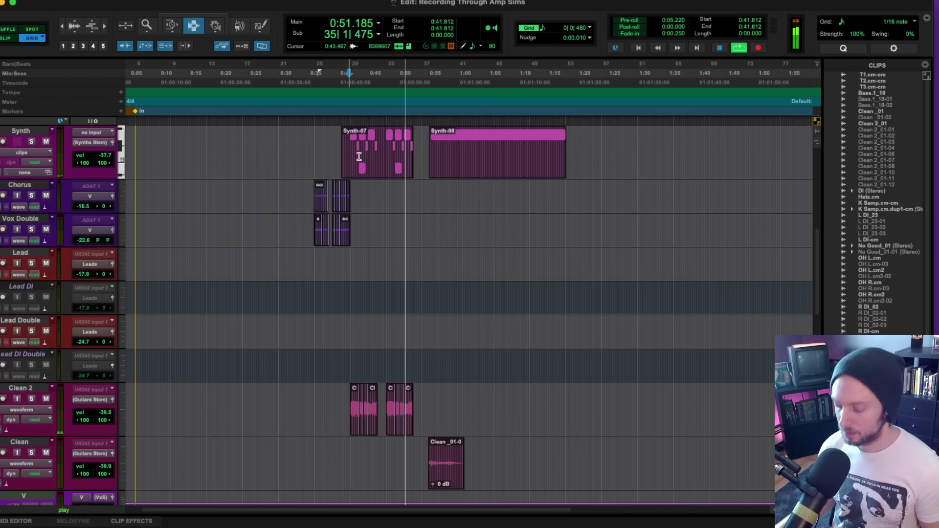
{"action": "key", "text": "super+equal"}
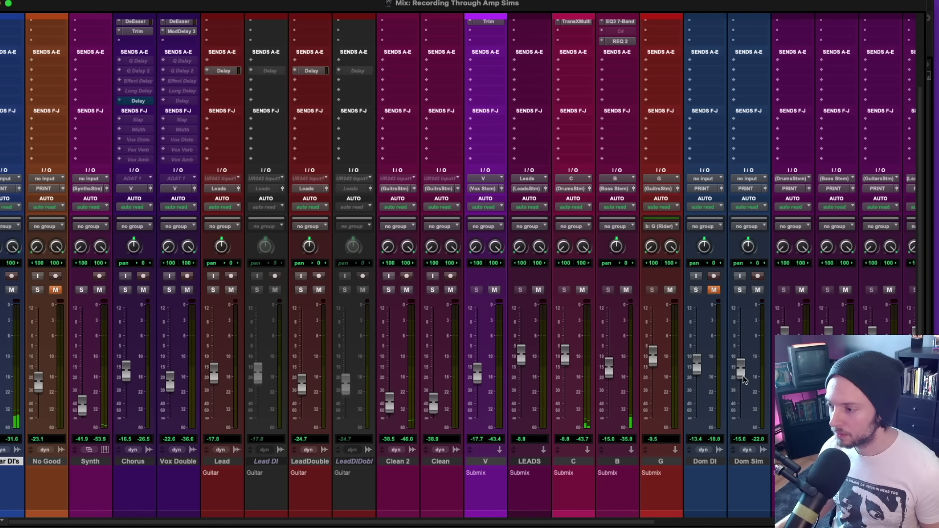
{"action": "key", "text": "super+equal"}
{"action": "key", "text": "ctrl+e"}
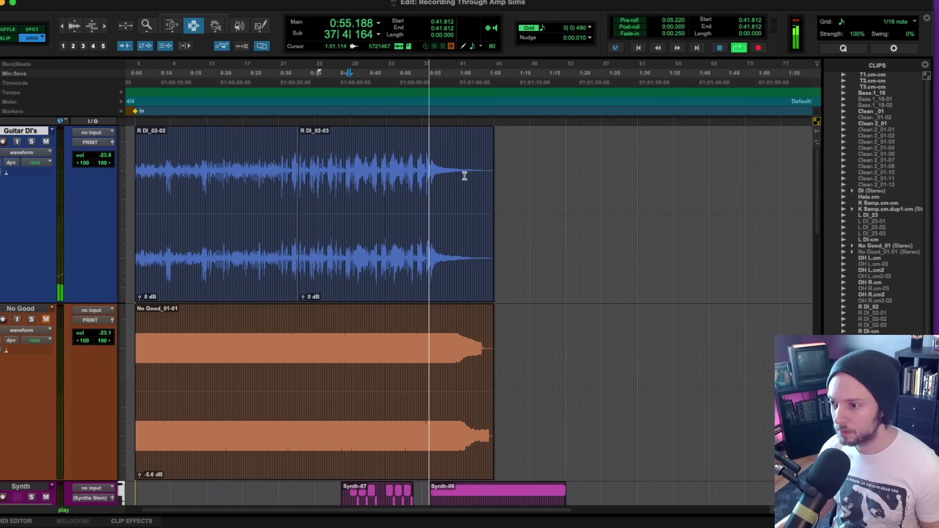
{"action": "key", "text": "space"}
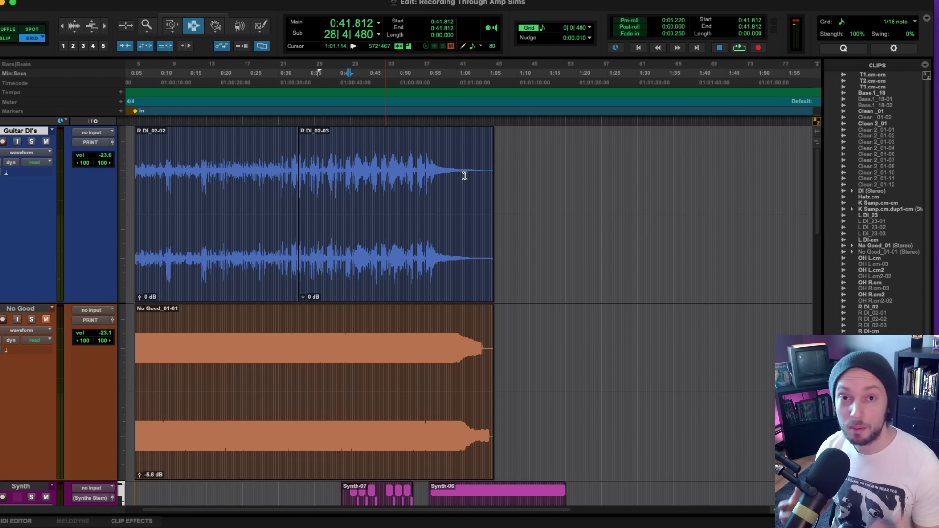
{"action": "key", "text": "super+equal"}
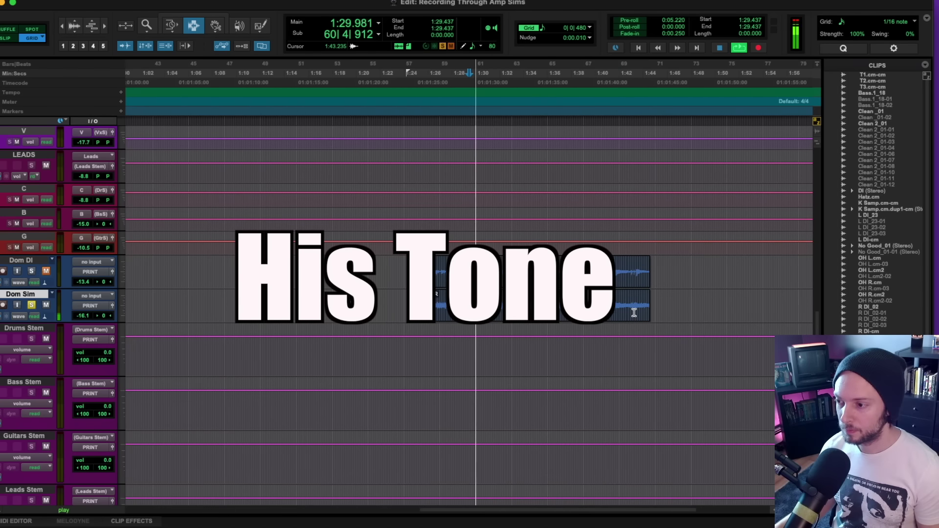
{"action": "key", "text": "super+equal"}
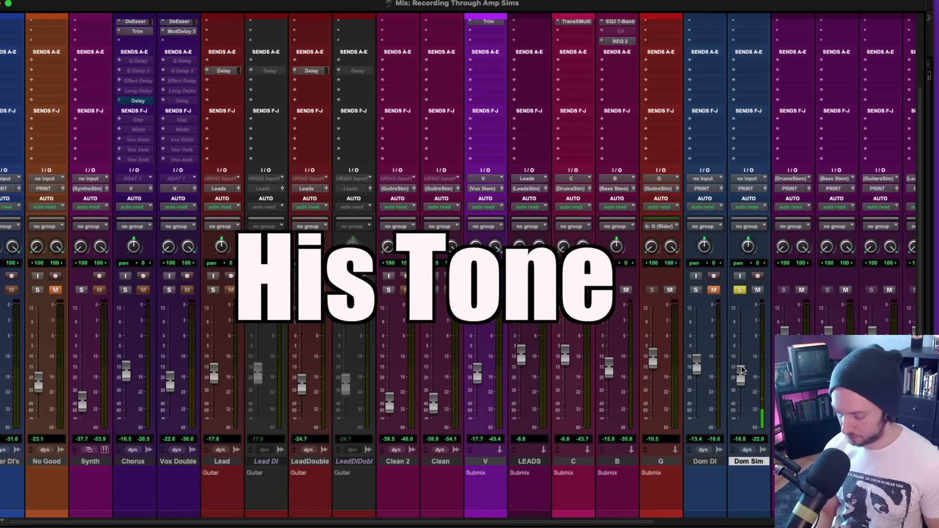
{"action": "key", "text": "super+equal"}
Solo Guitar DI's, then zoom out to the whole session with every track fitted in view
{"action": "key", "text": "super+bracketright"}
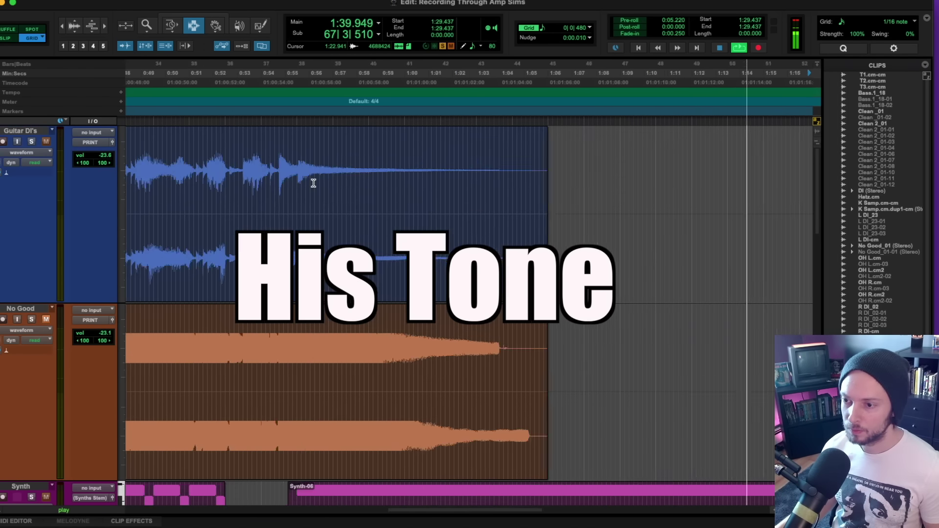
{"action": "key", "text": "super+bracketleft"}
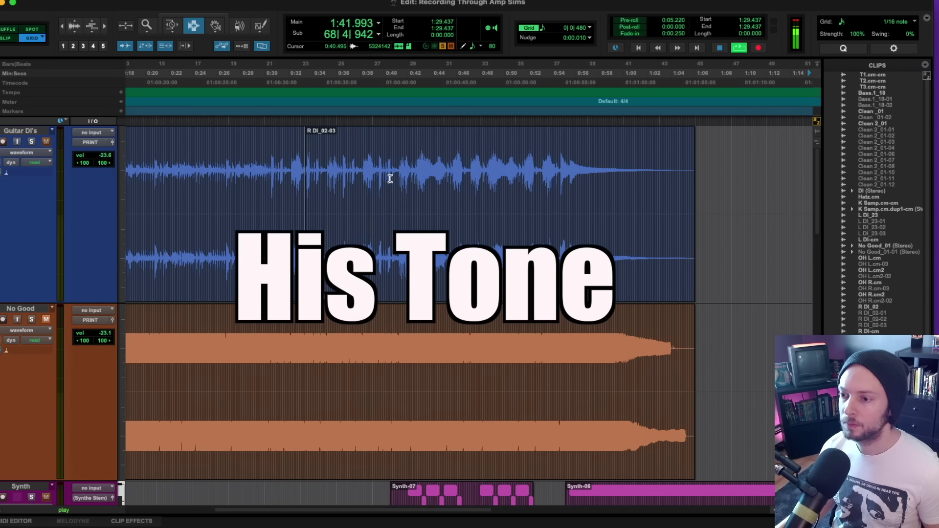
{"action": "left_click", "coordinate": [31, 142]}
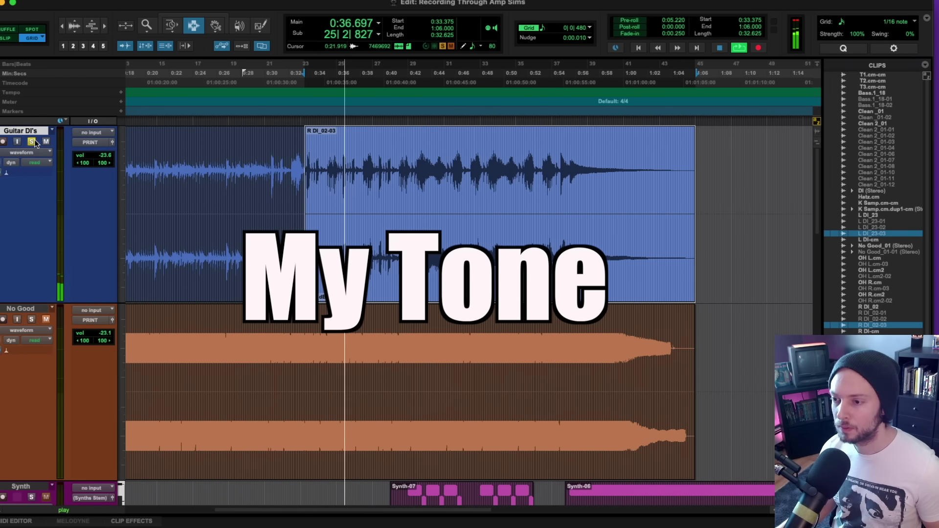
{"action": "scroll", "coordinate": [323, 162], "scroll_direction": "right", "scroll_amount": 5}
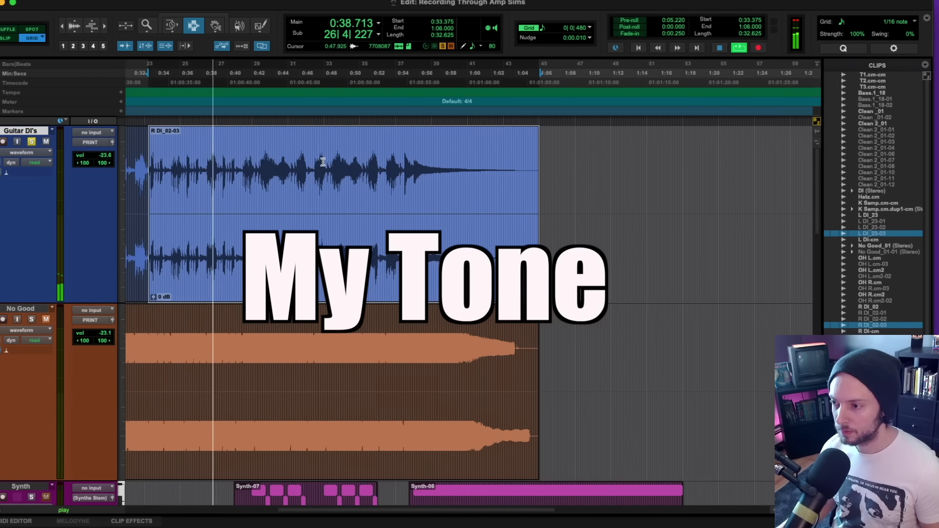
{"action": "key", "text": "super+bracketleft"}
{"action": "key", "text": "alt+super+bracketleft"}
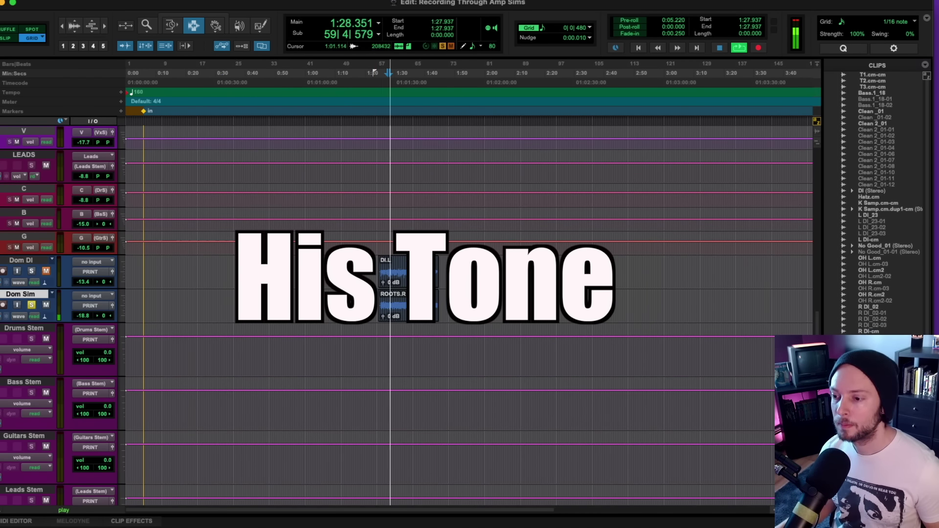
{"action": "key", "text": "super+equal"}
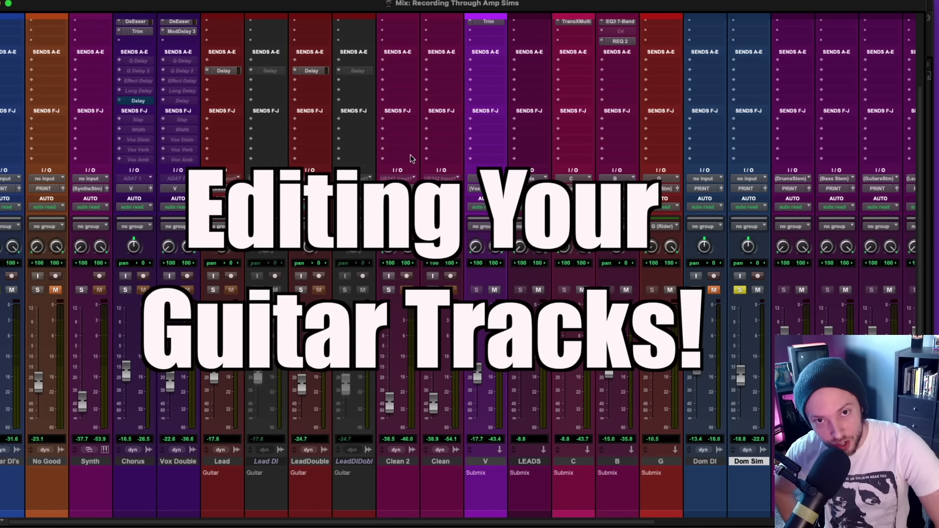
Back on the timeline, select the entire R DI_02-03 clip on the Guitar DI's track
{"action": "key", "text": "super+equal"}
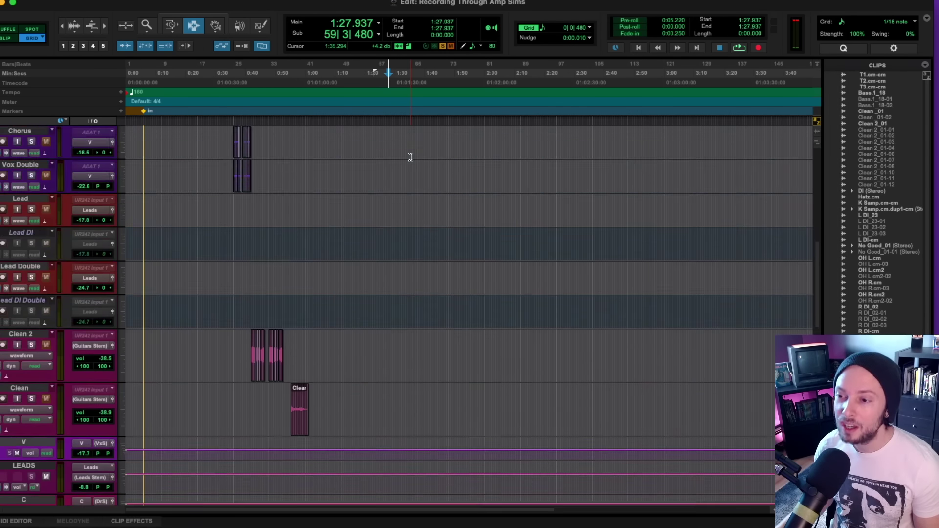
{"action": "scroll", "coordinate": [440, 166], "scroll_direction": "left", "scroll_amount": 10}
{"action": "double_click", "coordinate": [525, 174]}
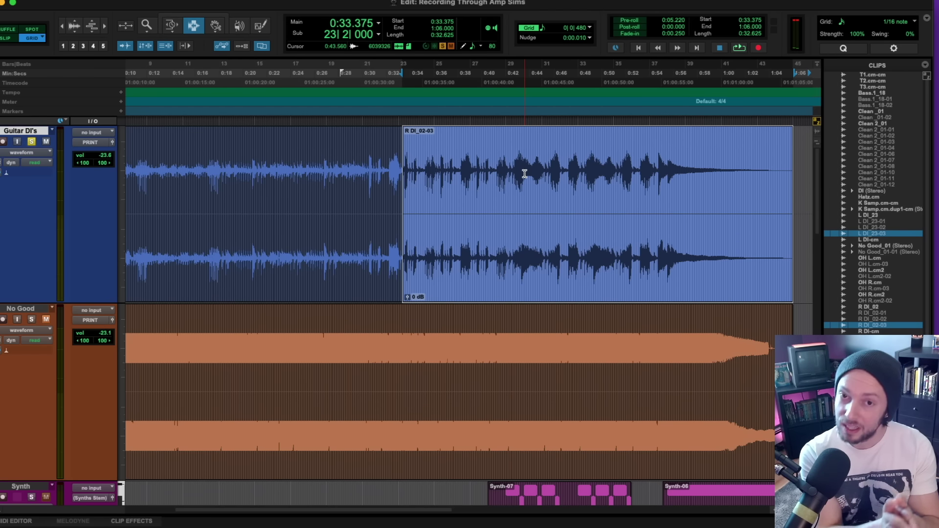
Zoom in near the clip start and audition a short 0:34.125–0:34.312 range
{"action": "key", "text": "super+bracketright"}
{"action": "key", "text": "super+bracketright"}
{"action": "key", "text": "super+bracketright"}
{"action": "key", "text": "super+bracketright"}
{"action": "key", "text": "super+bracketright"}
{"action": "key", "text": "super+bracketright"}
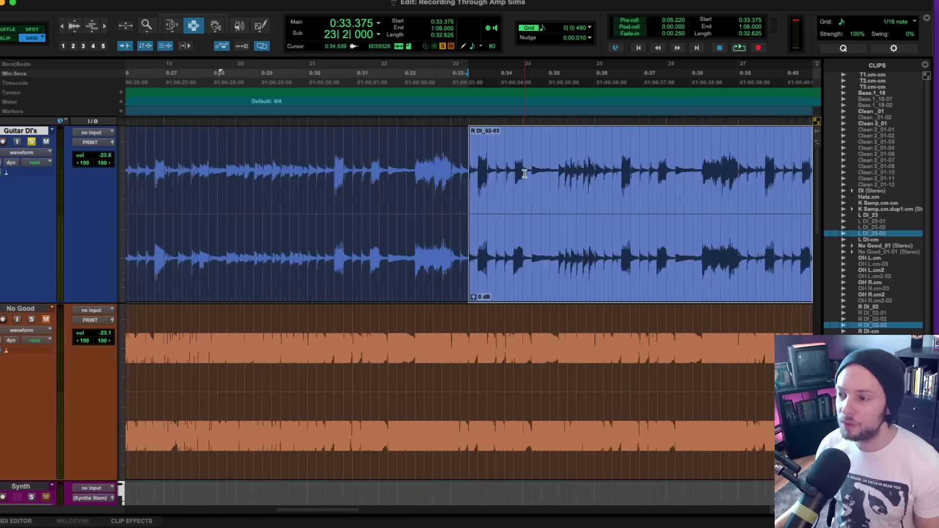
{"action": "key", "text": "super+bracketleft"}
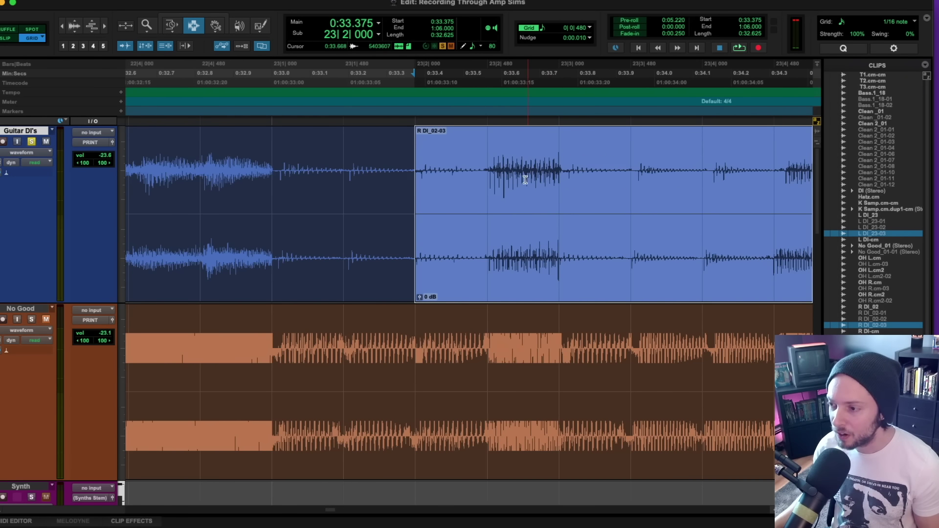
{"action": "scroll", "coordinate": [445, 181], "scroll_direction": "right", "scroll_amount": 3}
{"action": "left_click", "coordinate": [438, 180]}
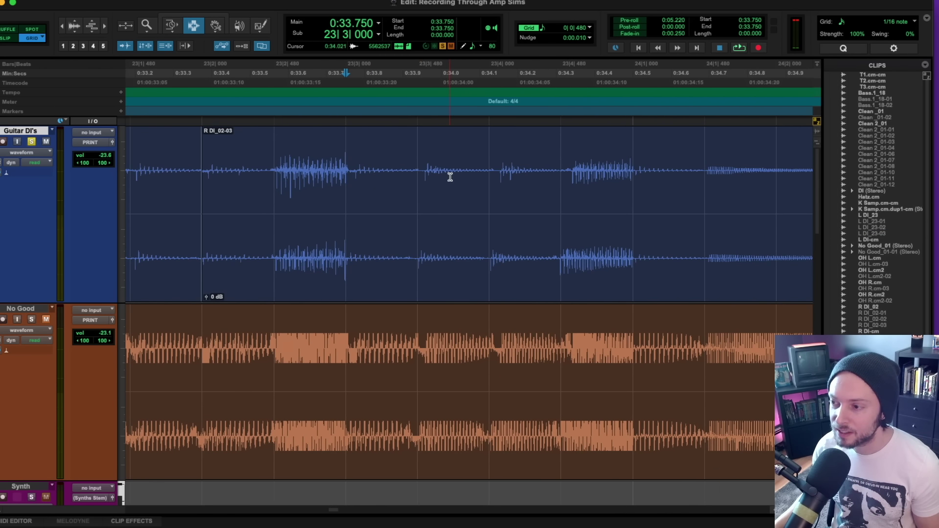
{"action": "left_click", "coordinate": [538, 170]}
{"action": "left_click", "coordinate": [486, 176]}
{"action": "left_click", "coordinate": [568, 174], "text": "shift"}
{"action": "scroll", "coordinate": [558, 175], "scroll_direction": "right", "scroll_amount": 3}
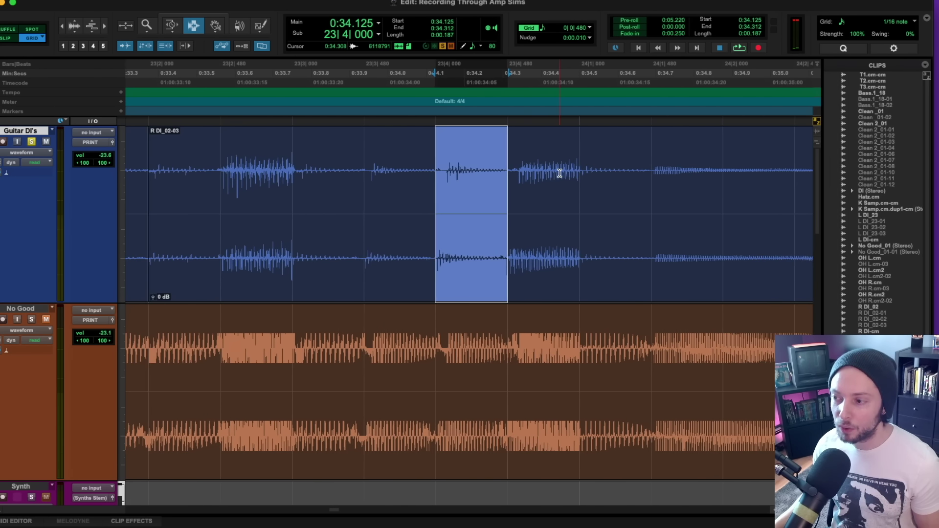
{"action": "scroll", "coordinate": [519, 165], "scroll_direction": "right", "scroll_amount": 1}
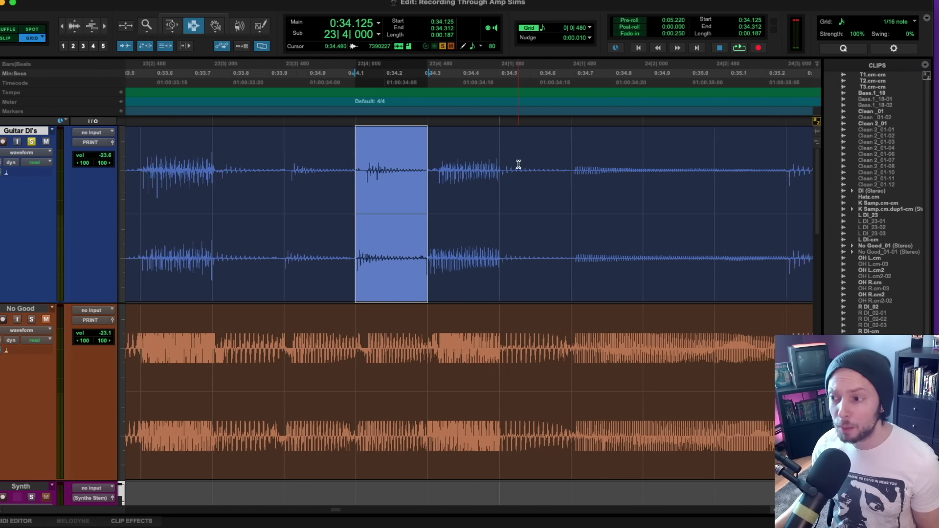
{"action": "key", "text": "super+bracketleft"}
{"action": "key", "text": "space"}
Select and loop 0:33.750–0:34.500 on Guitar DI's, zoom in, then park the playhead at 0:33.375
{"action": "key", "text": "space"}
{"action": "left_click", "coordinate": [224, 161]}
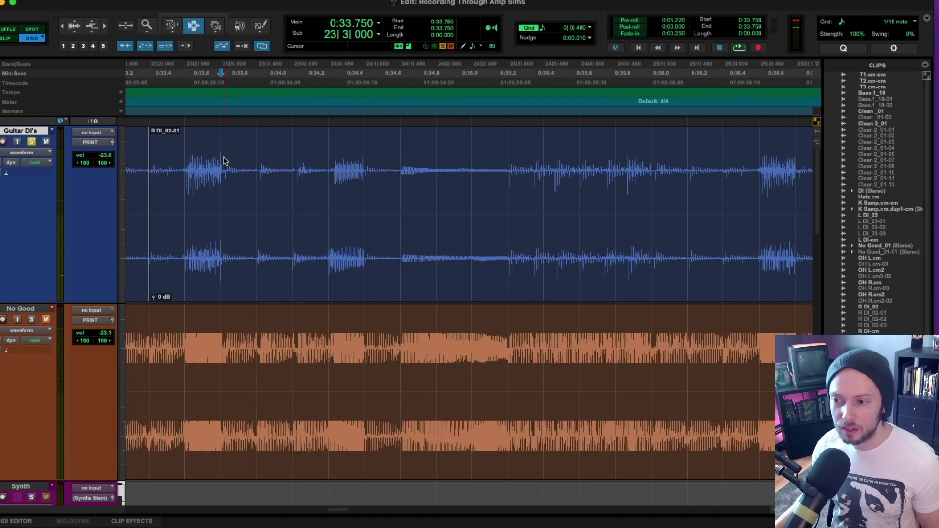
{"action": "key", "text": "space"}
{"action": "left_click_drag", "start_coordinate": [224, 162], "coordinate": [366, 158]}
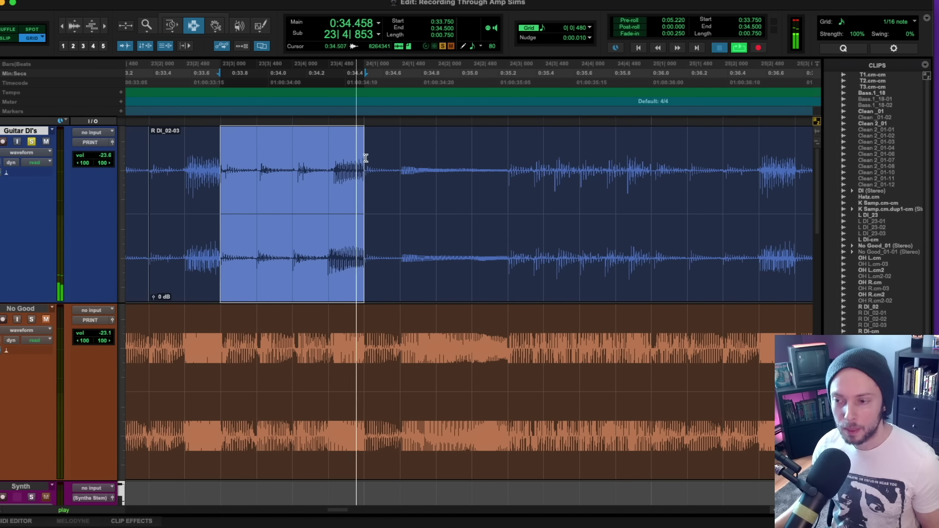
{"action": "key", "text": "space"}
{"action": "key", "text": "super+bracketright"}
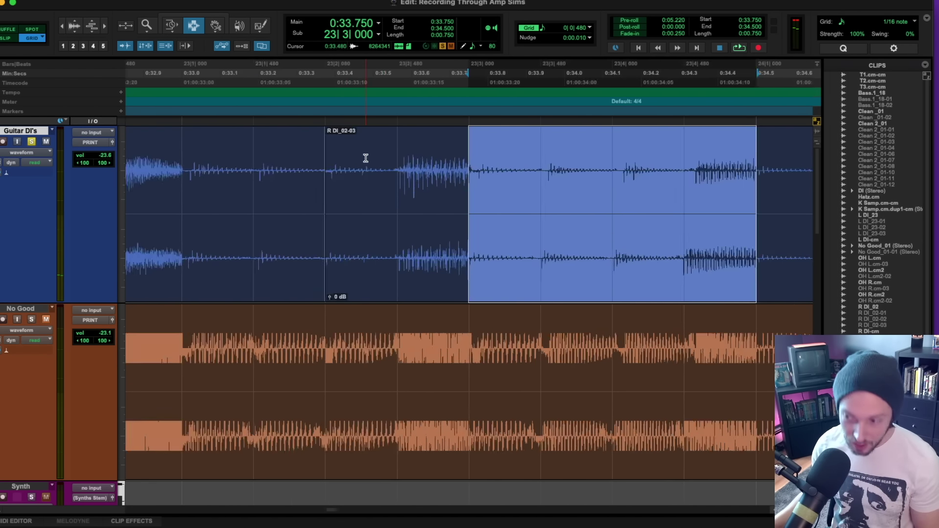
{"action": "key", "text": "super+bracketright"}
{"action": "key", "text": "super+bracketleft"}
{"action": "key", "text": "super+bracketleft"}
{"action": "key", "text": "super+bracketleft"}
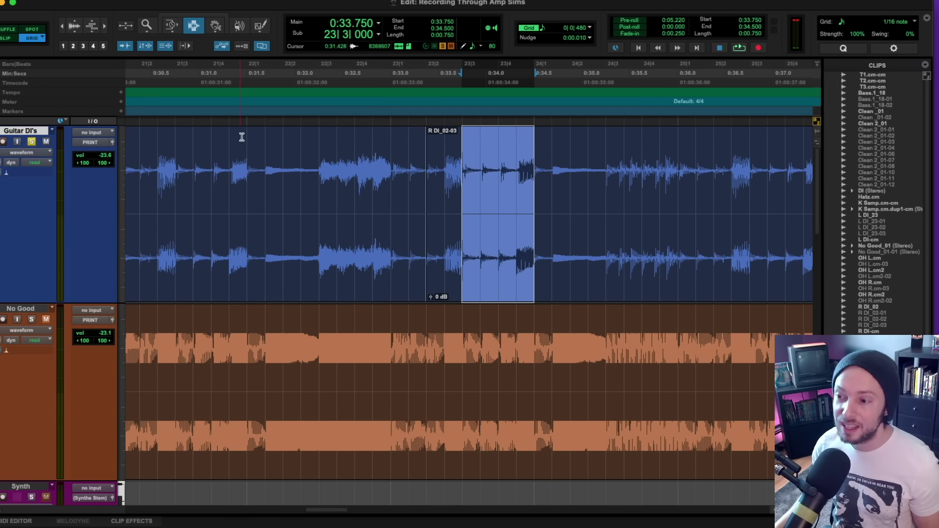
{"action": "left_click", "coordinate": [421, 172]}
Unsolo Guitar DI's, play from 0:33.375, and zoom out to show both guitars from 0:06 to 1:00
{"action": "key", "text": "shift+s"}
{"action": "key", "text": "r"}
{"action": "key", "text": "space"}
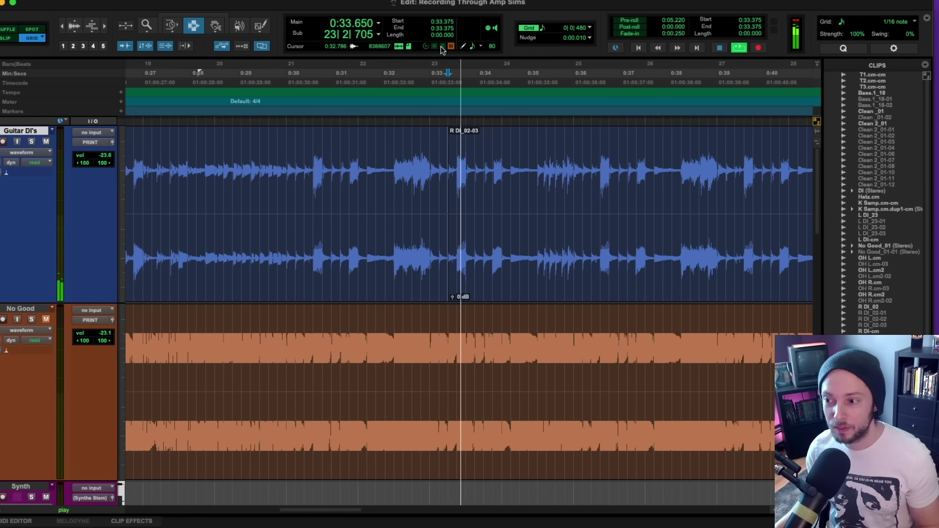
{"action": "key", "text": "r"}
{"action": "key", "text": "r"}
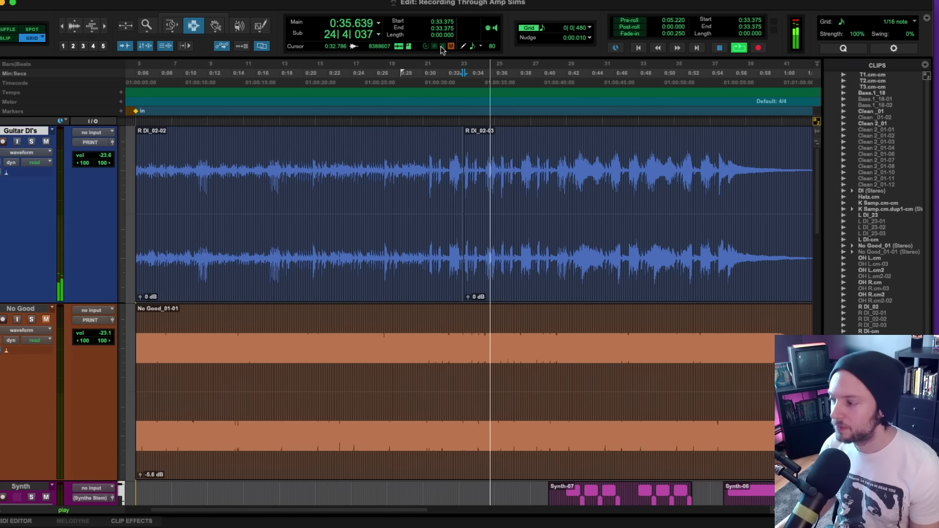
{"action": "scroll", "coordinate": [431, 179], "scroll_direction": "right", "scroll_amount": 5}
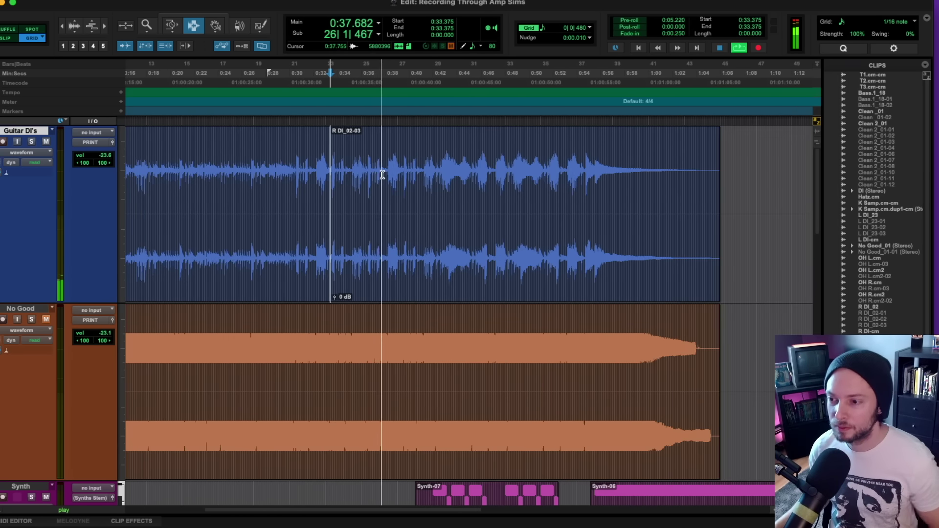
{"action": "key", "text": "space"}
{"action": "key", "text": "r"}
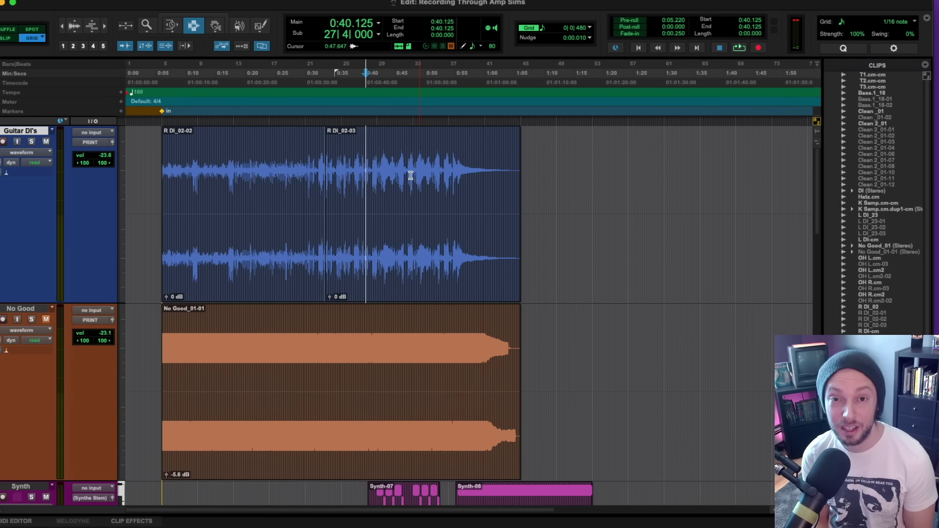